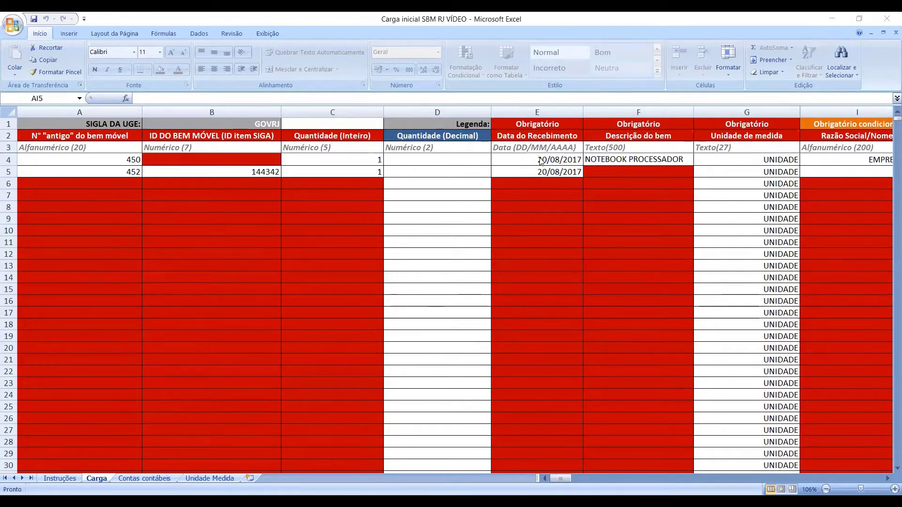
# Examine the Carga sheet's three header rows: the UGE acronym and legend, the field names, and the required data formats.
pyautogui.click(475, 200)
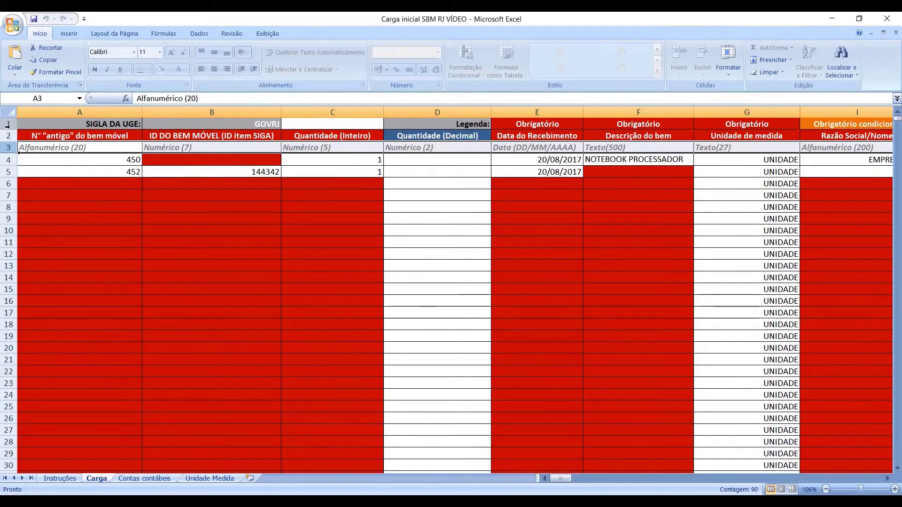
pyautogui.moveTo(7, 124); pyautogui.dragTo(7, 131)
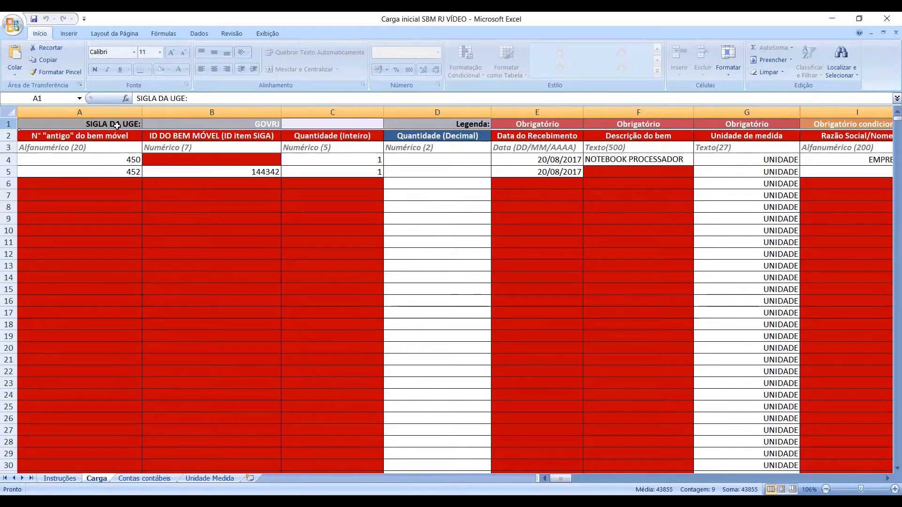
pyautogui.click(238, 126)
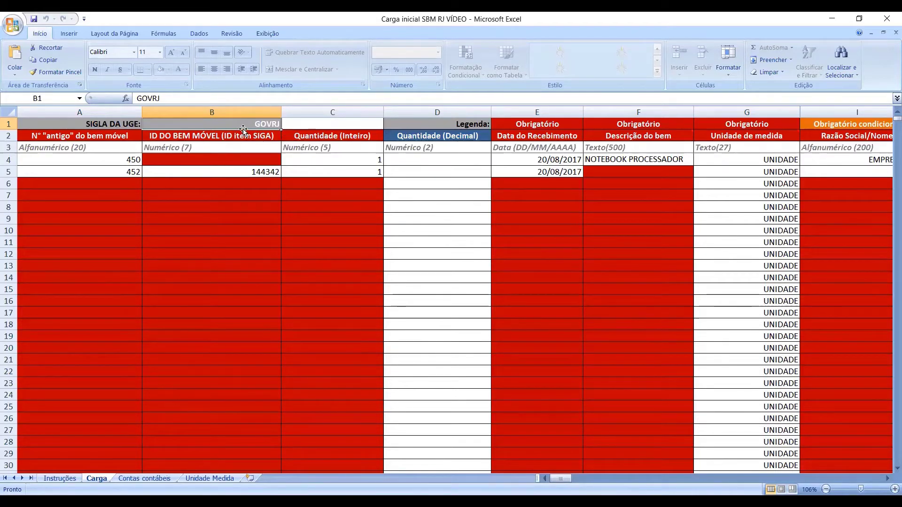
pyautogui.click(8, 136)
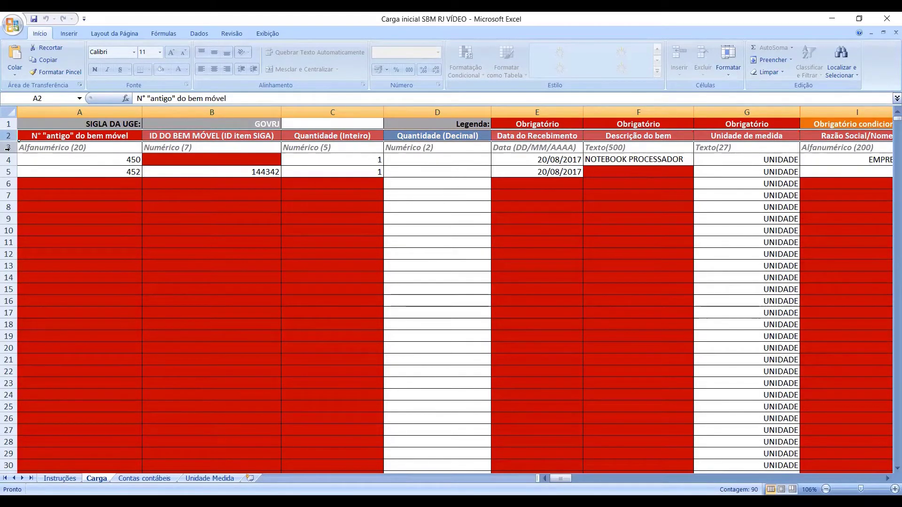
pyautogui.click(8, 147)
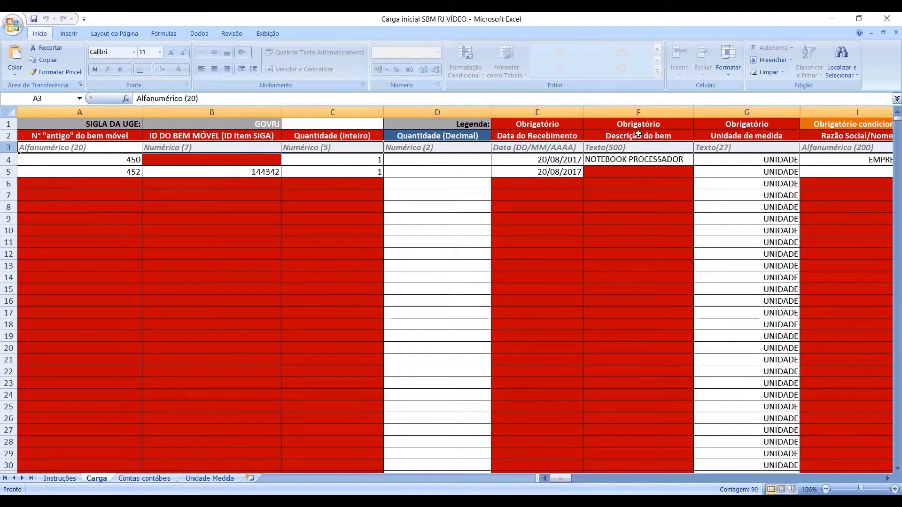
pyautogui.moveTo(637, 135)
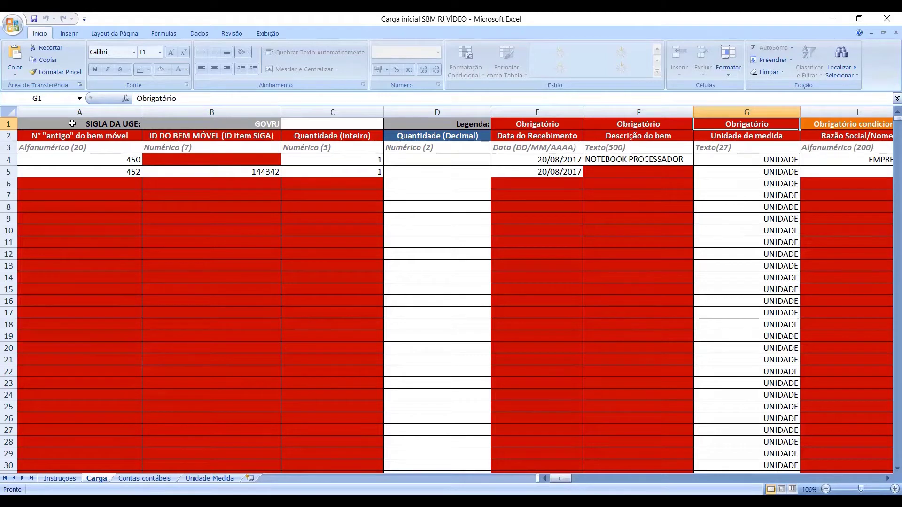
# Review how the old asset number, ID DO BEM MÓVEL and Descrição do bem are filled in for rows 4 and 5.
pyautogui.click(73, 169)
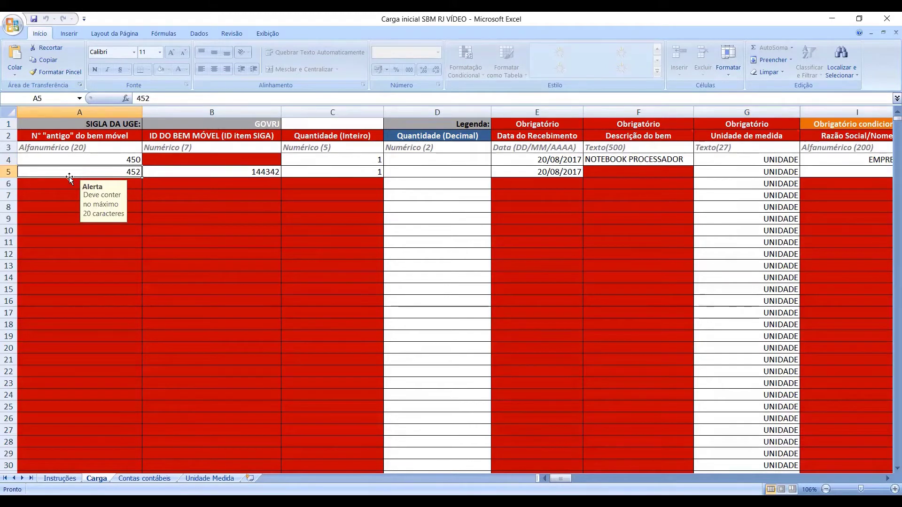
pyautogui.click(240, 112)
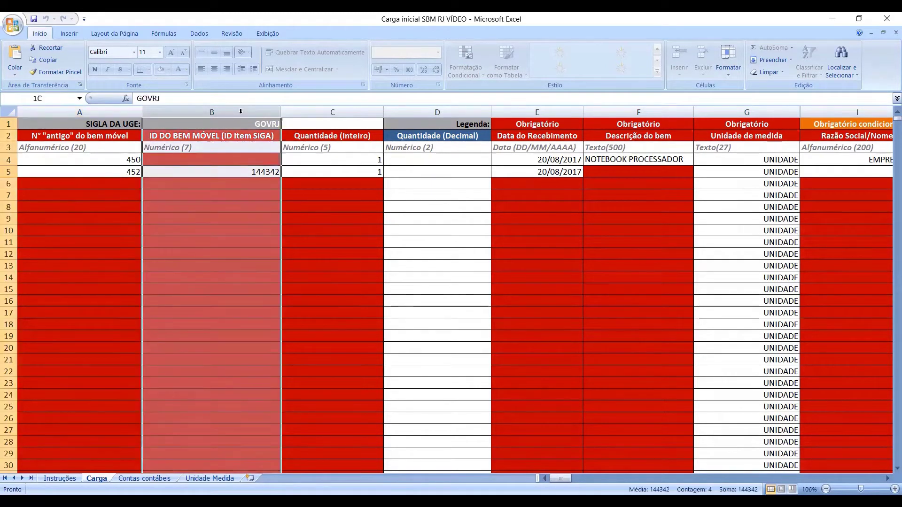
pyautogui.click(206, 202)
pyautogui.click(209, 186)
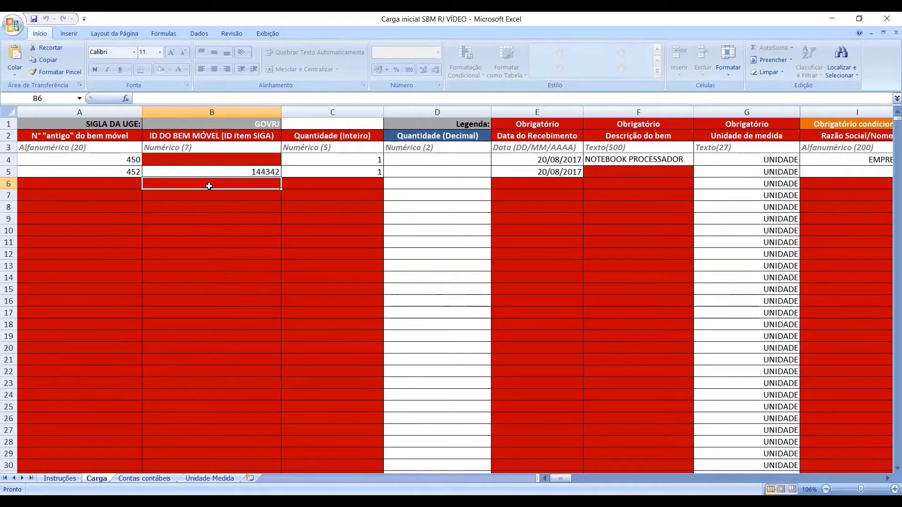
pyautogui.click(263, 173)
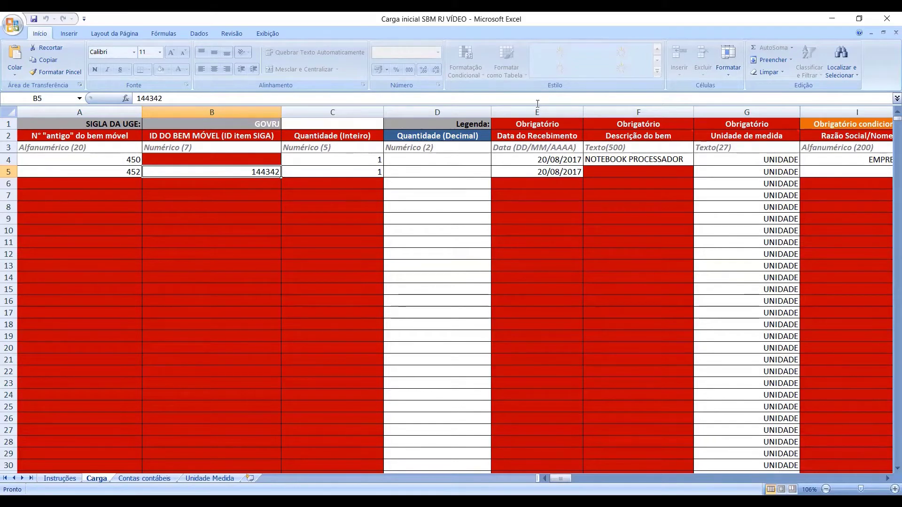
pyautogui.click(624, 172)
pyautogui.click(244, 160)
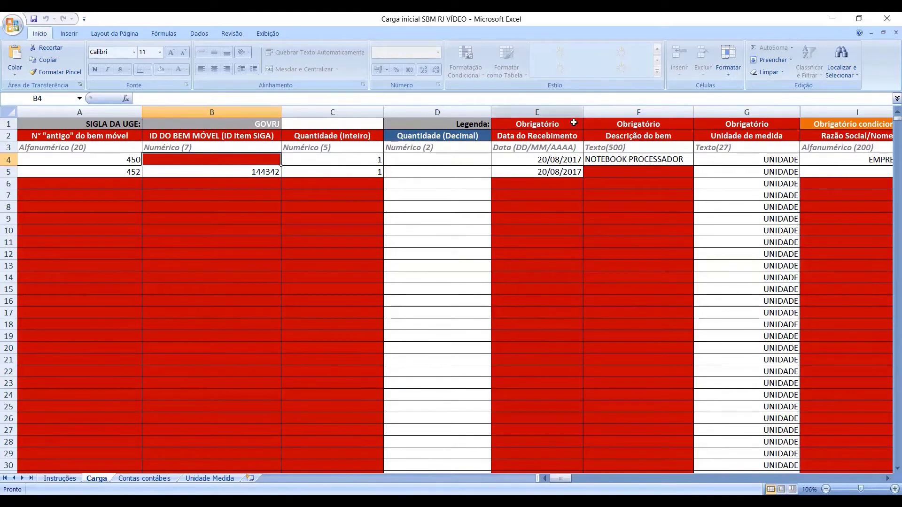
pyautogui.click(625, 161)
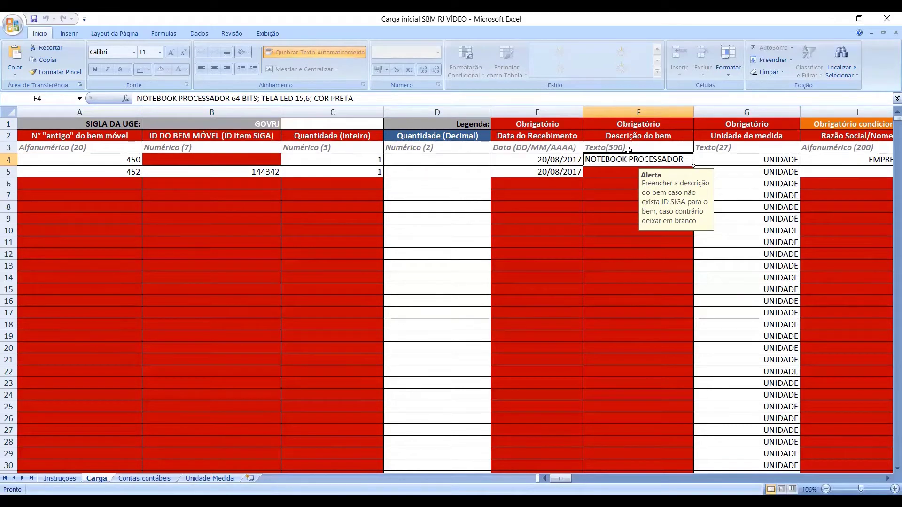
# Check the sample entries for Quantidade (Inteiro), Data do Recebimento and Descrição do bem in rows 4 and 5.
pyautogui.click(318, 162)
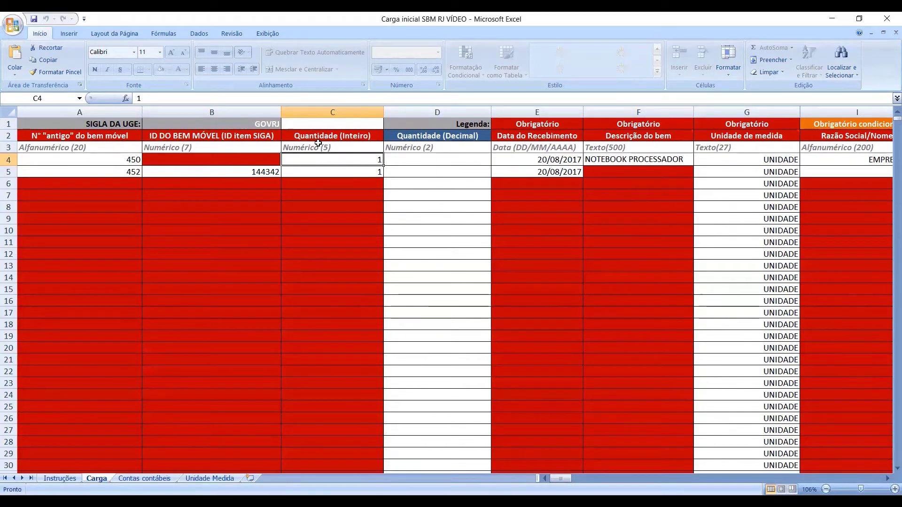
pyautogui.click(332, 171)
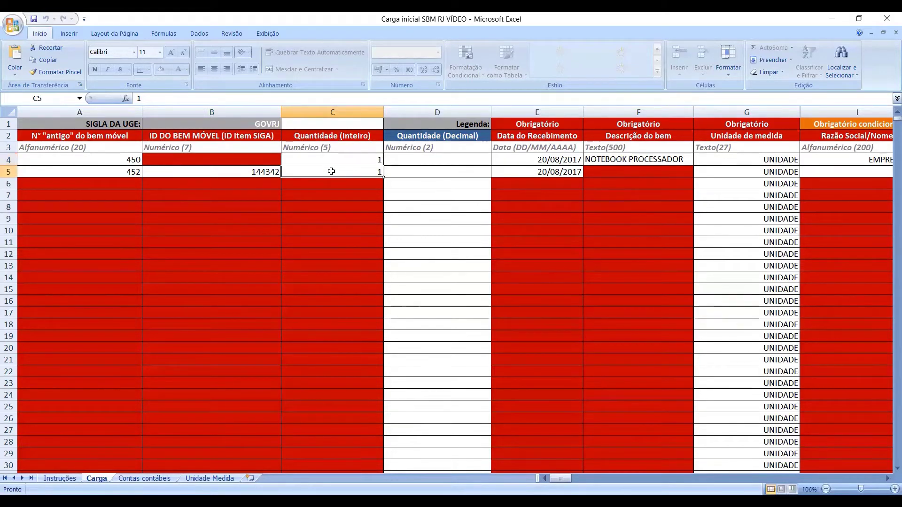
pyautogui.click(335, 156)
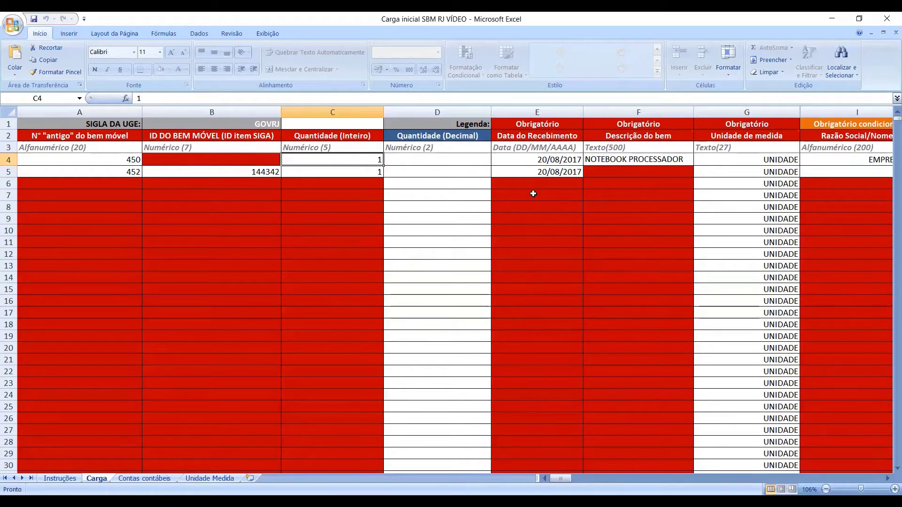
pyautogui.click(545, 160)
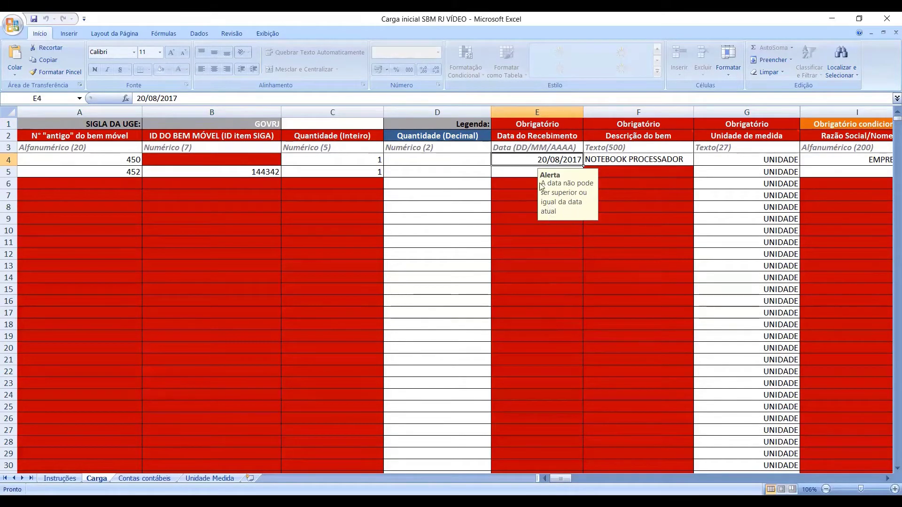
pyautogui.click(524, 172)
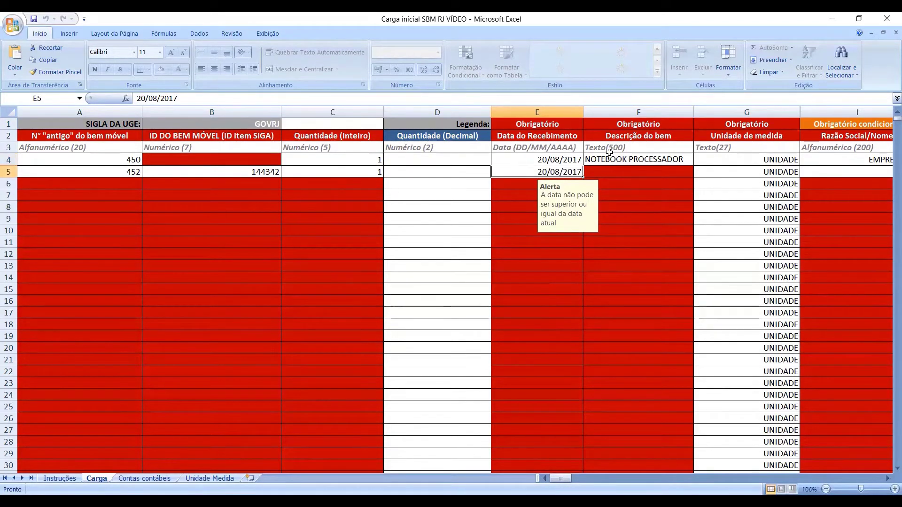
pyautogui.click(638, 159)
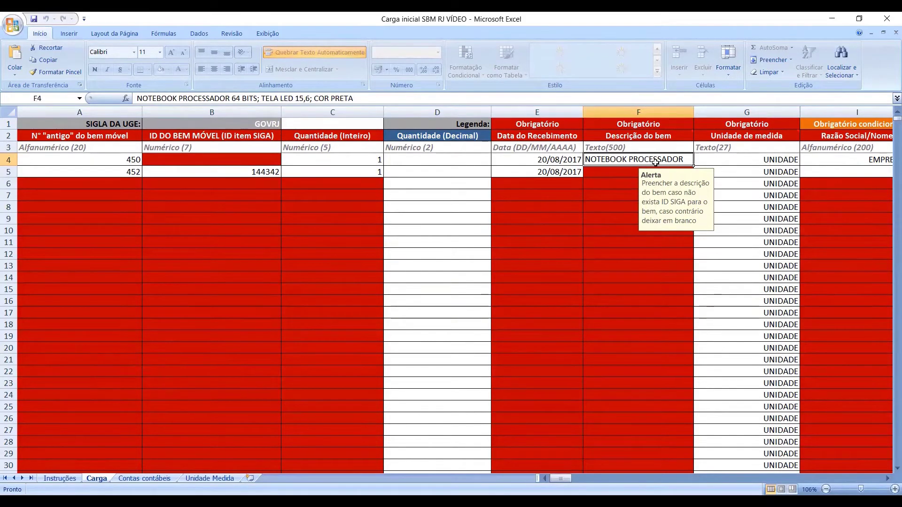
# Review the Unidade de medida entry in row 4 and the Razão Social/Nome entries in rows 4 and 5.
pyautogui.click(887, 478)
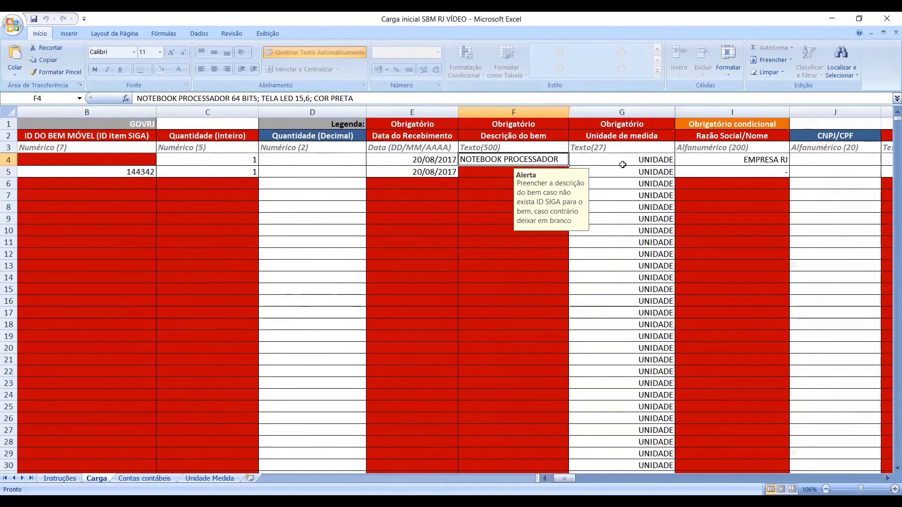
pyautogui.click(623, 164)
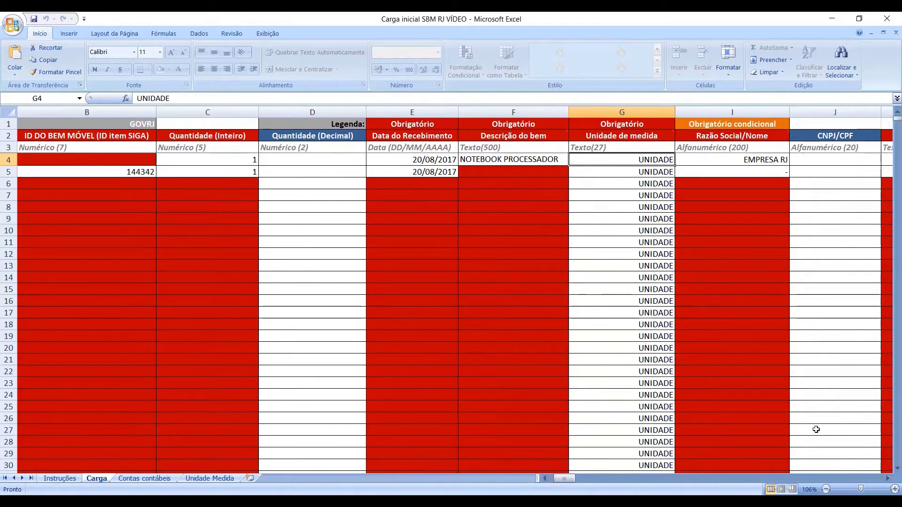
pyautogui.click(888, 479)
pyautogui.click(888, 479)
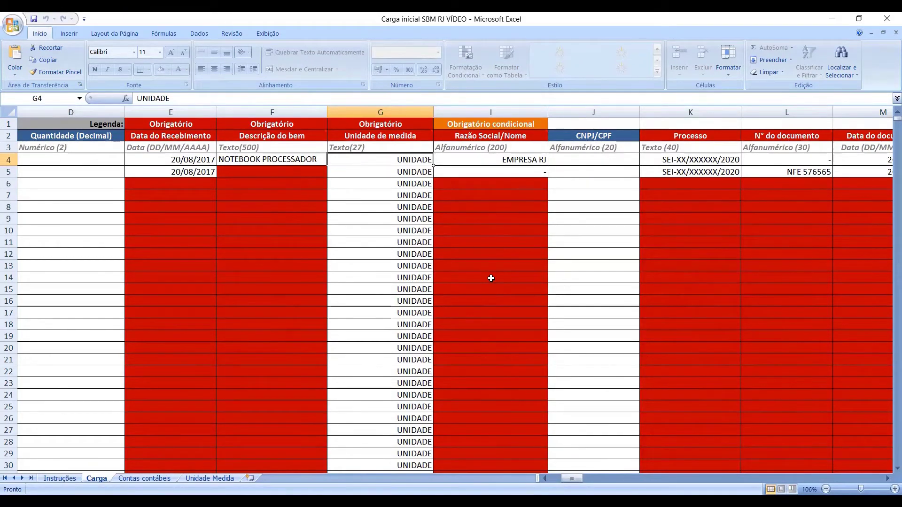
pyautogui.click(519, 161)
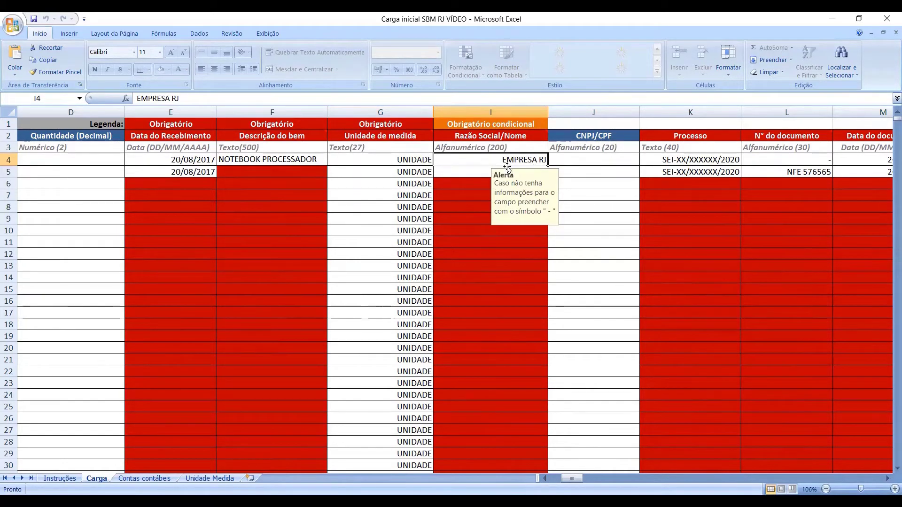
pyautogui.click(471, 173)
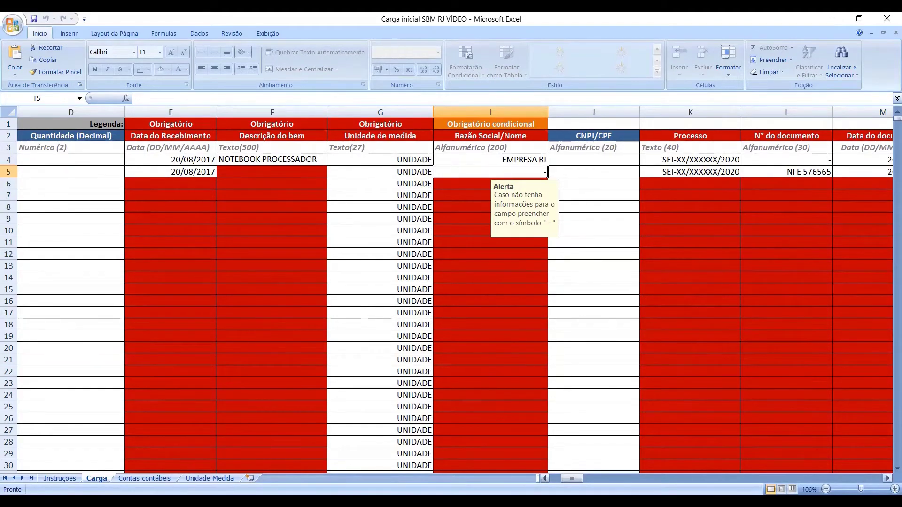
# Inspect the sample entries and input hints of the Processo, N° do documento and Data do documento columns.
pyautogui.click(887, 478)
pyautogui.click(569, 171)
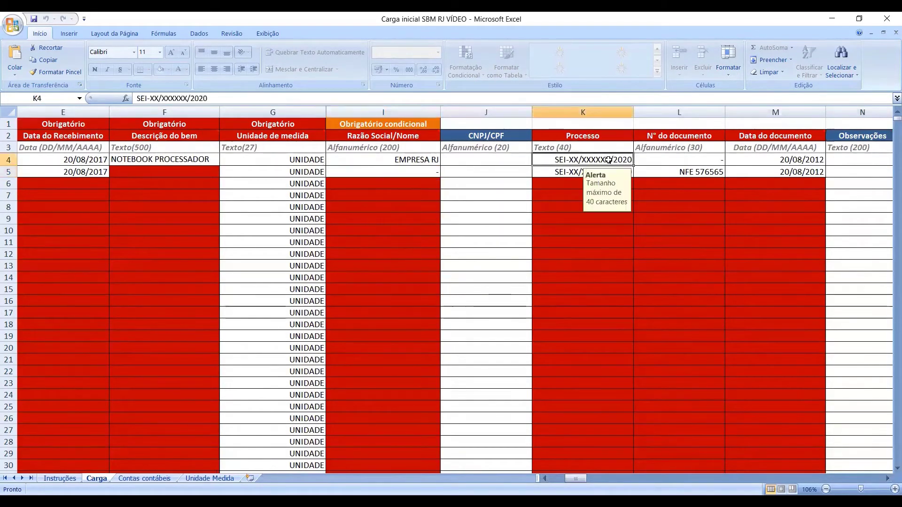
pyautogui.click(672, 174)
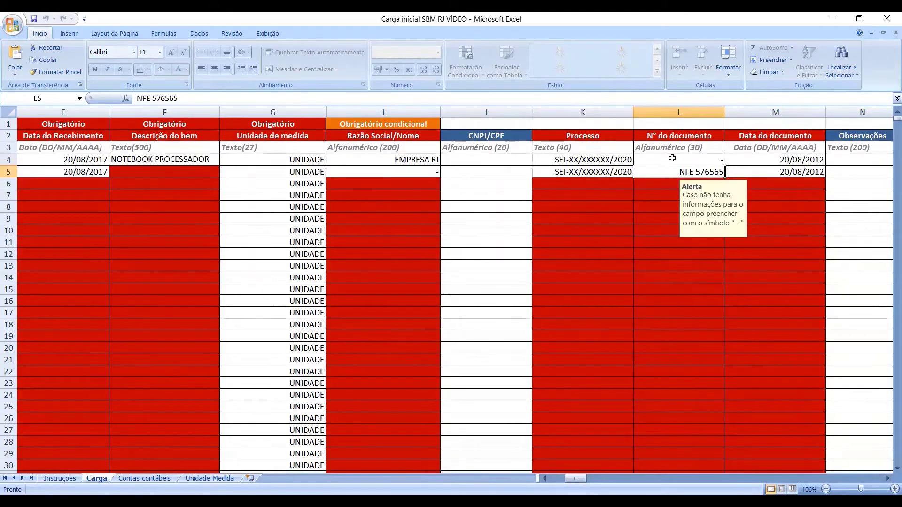
pyautogui.click(667, 159)
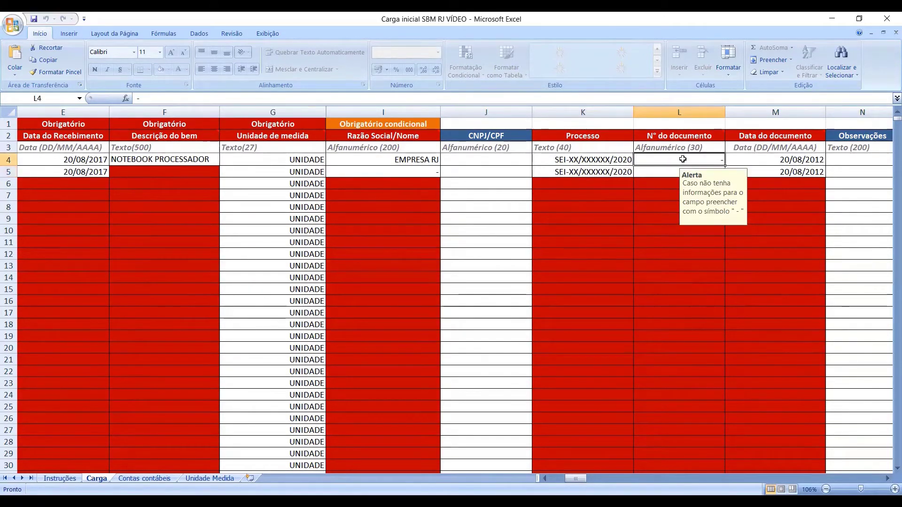
pyautogui.click(654, 206)
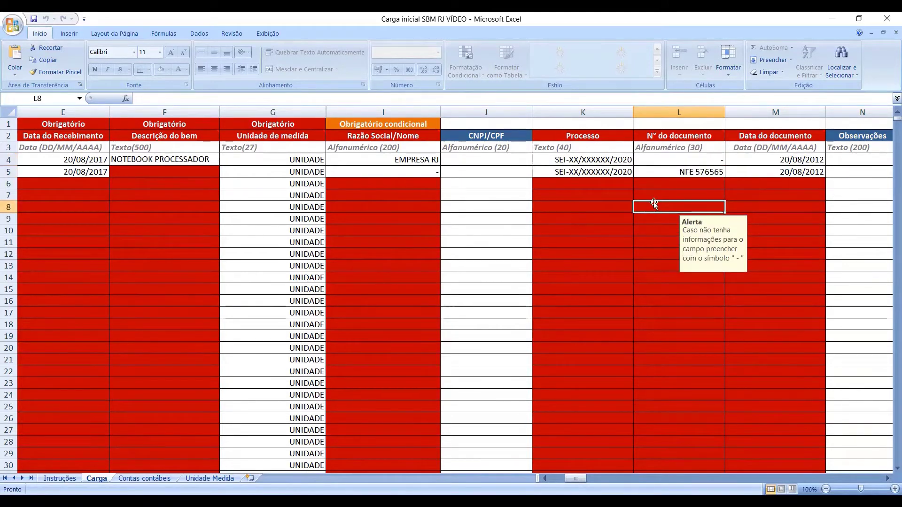
pyautogui.click(777, 158)
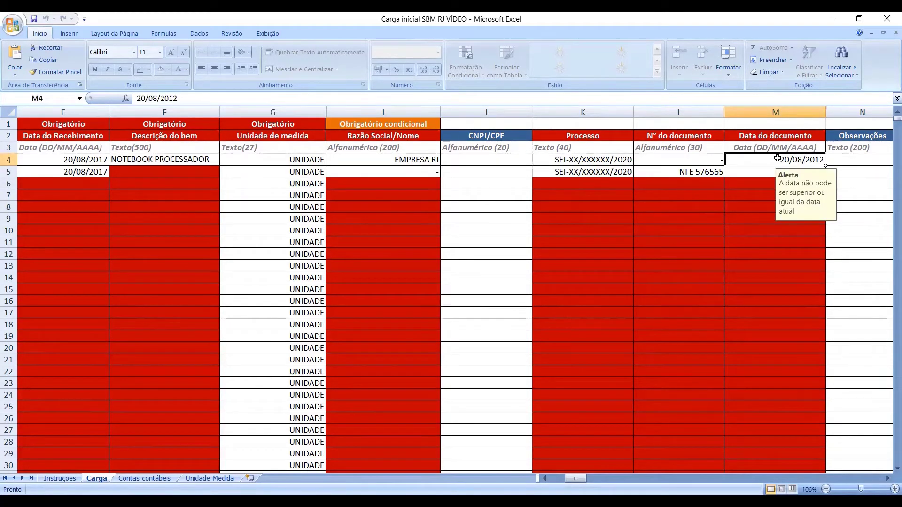
pyautogui.moveTo(759, 166); pyautogui.dragTo(759, 177)
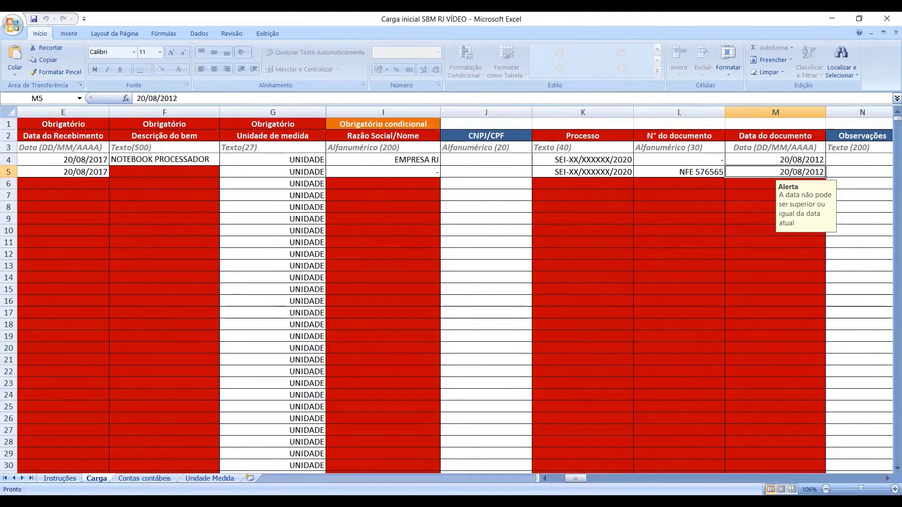
# View the available Estado de Conservação options for row 4 and check the sample entry in row 5.
pyautogui.hscroll(10, 451, 291)
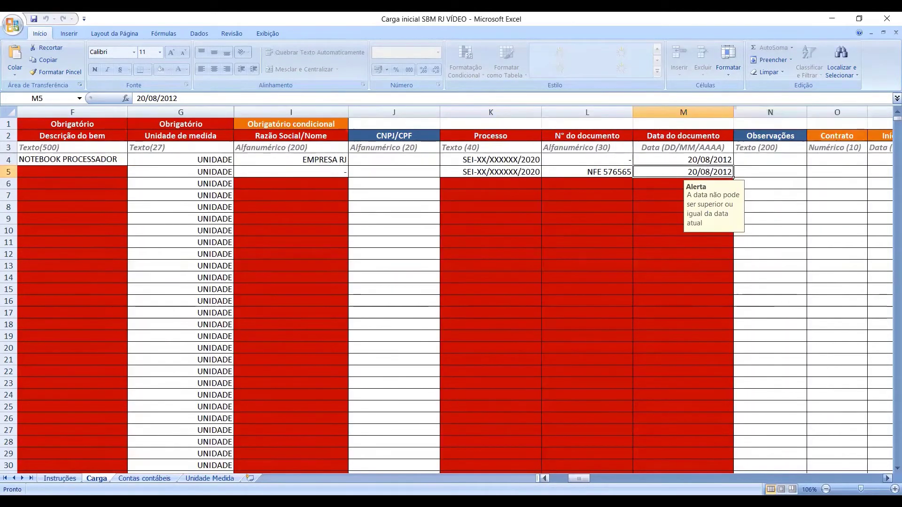
pyautogui.hscroll(2, 696, 375)
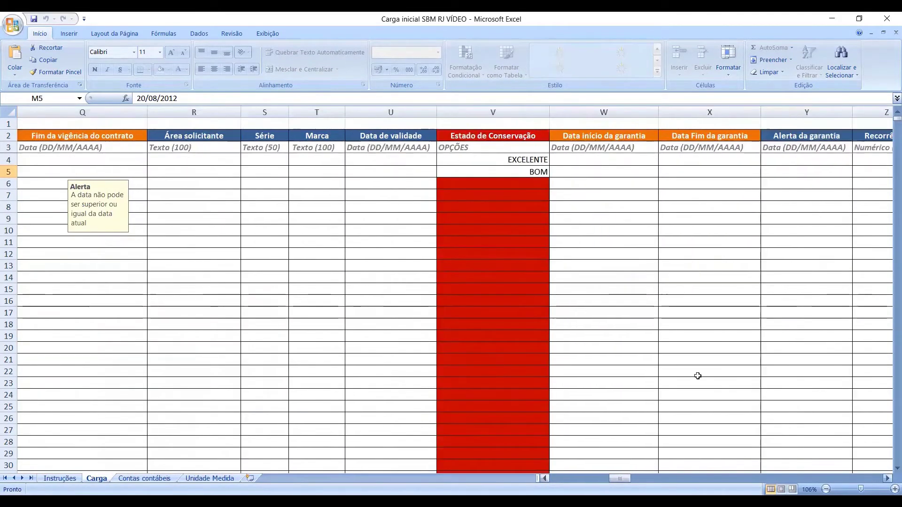
pyautogui.click(523, 160)
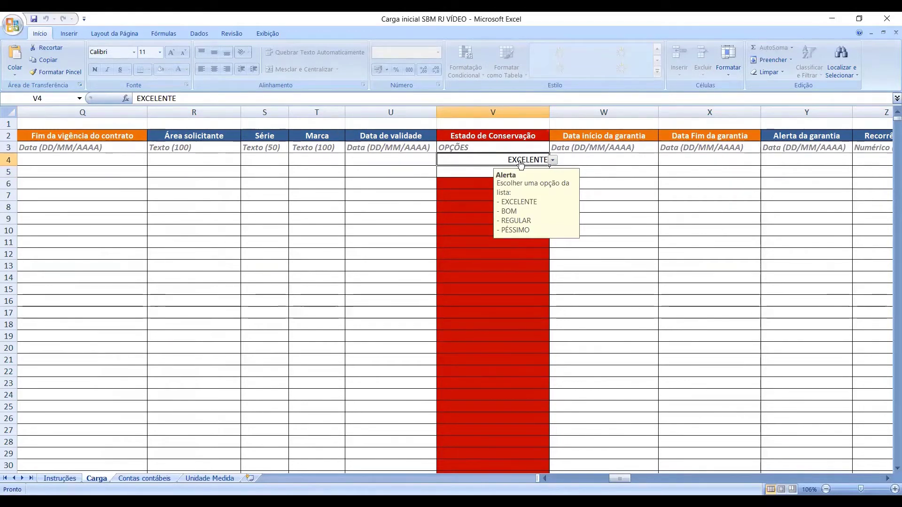
pyautogui.click(553, 161)
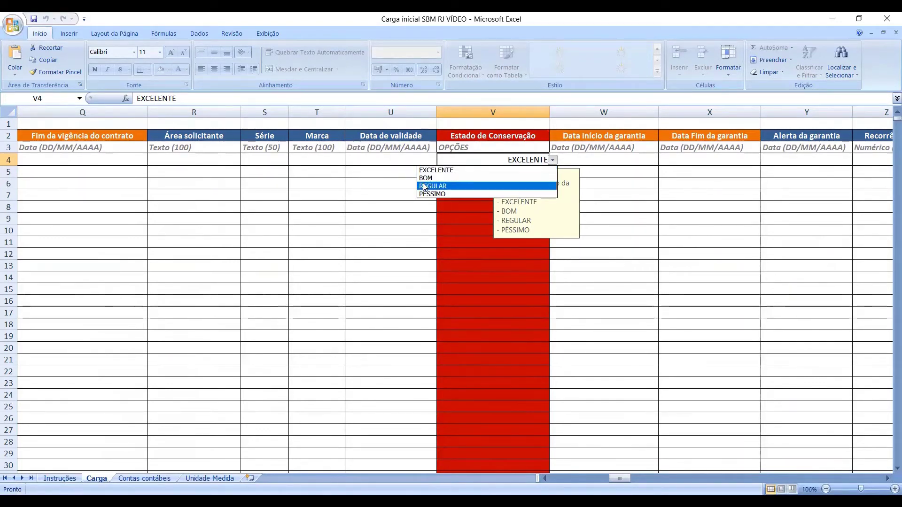
pyautogui.click(470, 228)
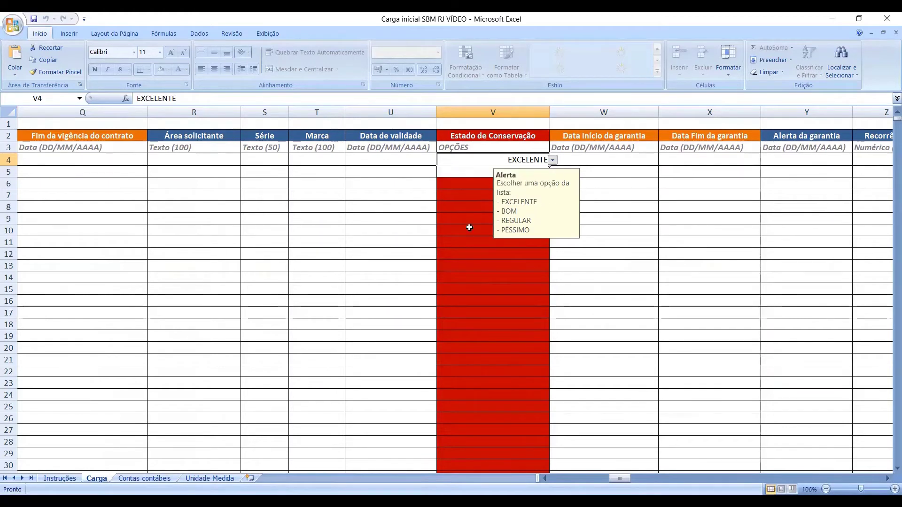
pyautogui.click(453, 174)
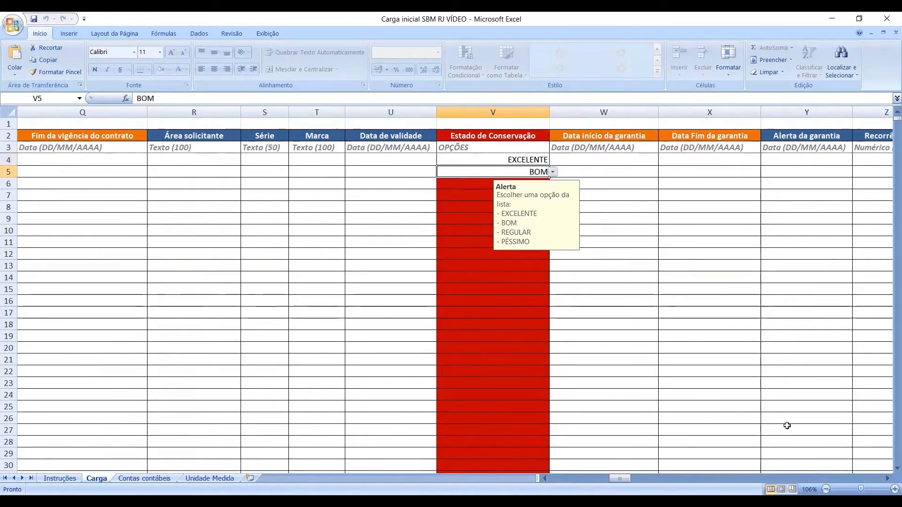
# View the account options offered for Conta contabil in row 6 without choosing one.
pyautogui.click(888, 478)
pyautogui.moveTo(888, 479); pyautogui.dragTo(888, 478)
pyautogui.click(887, 479)
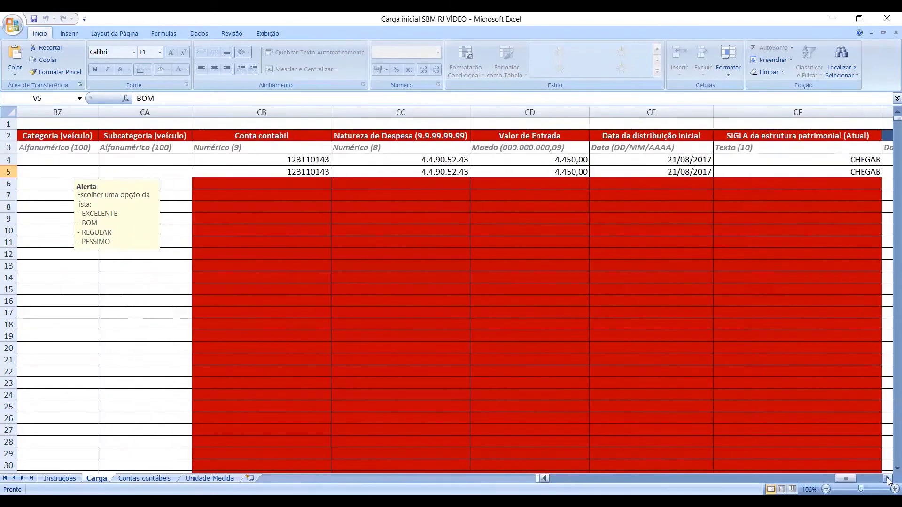
pyautogui.click(888, 479)
pyautogui.click(449, 184)
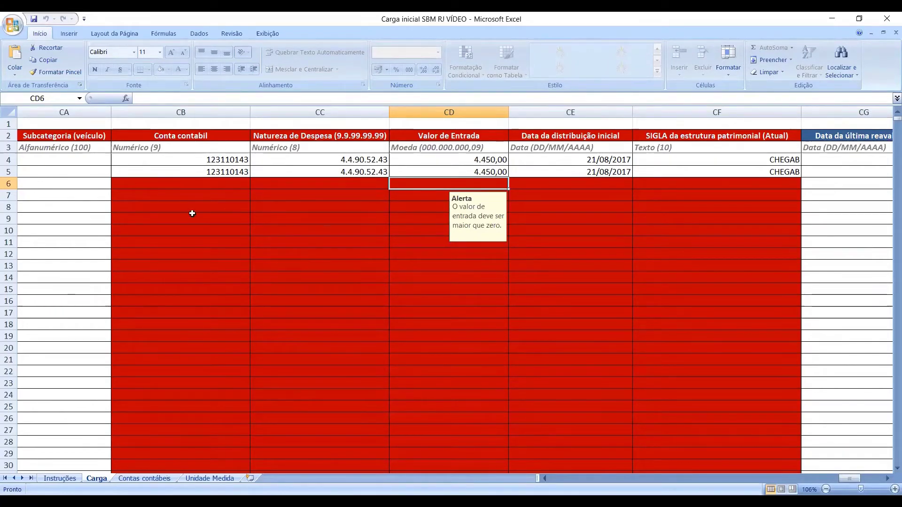
pyautogui.click(214, 182)
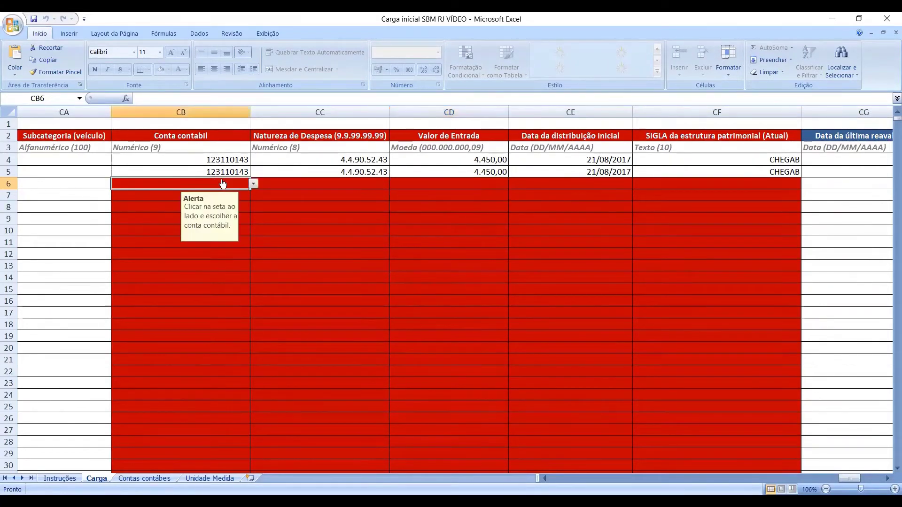
pyautogui.click(254, 186)
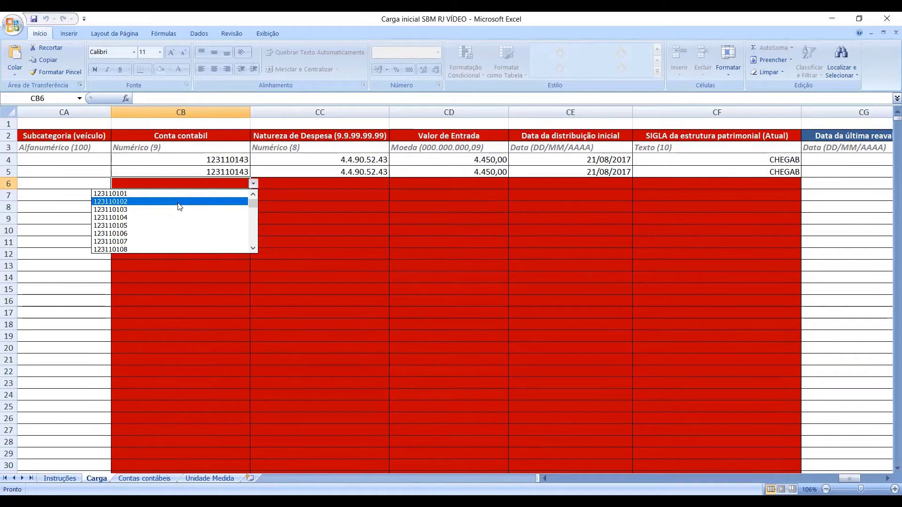
pyautogui.press('Escape')
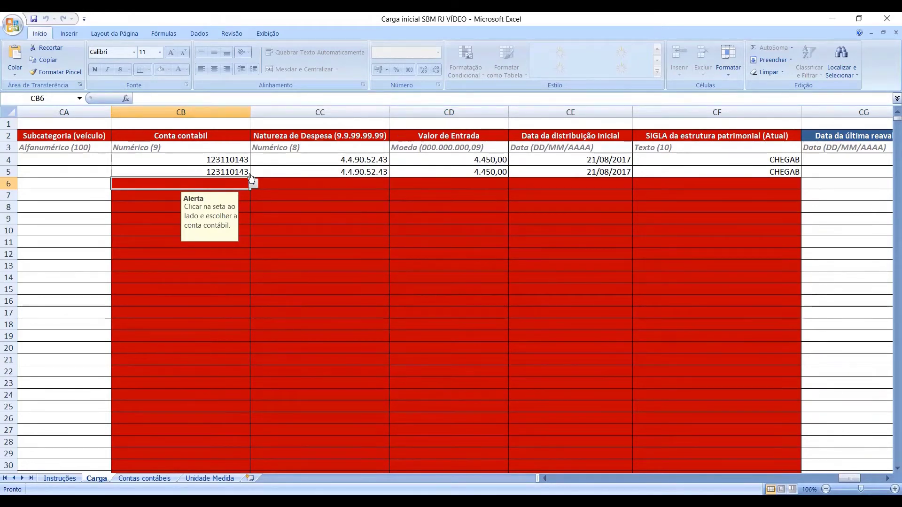
# Check the Valor de Entrada input hint in row 7 and its format, plus the SIGLA da estrutura patrimonial (Atual) entries in rows 4 and 5.
pyautogui.click(476, 192)
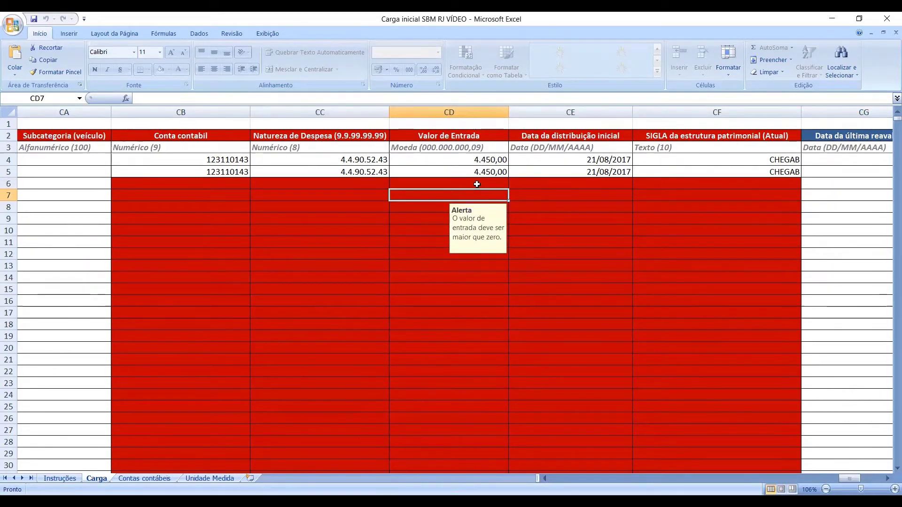
pyautogui.click(450, 147)
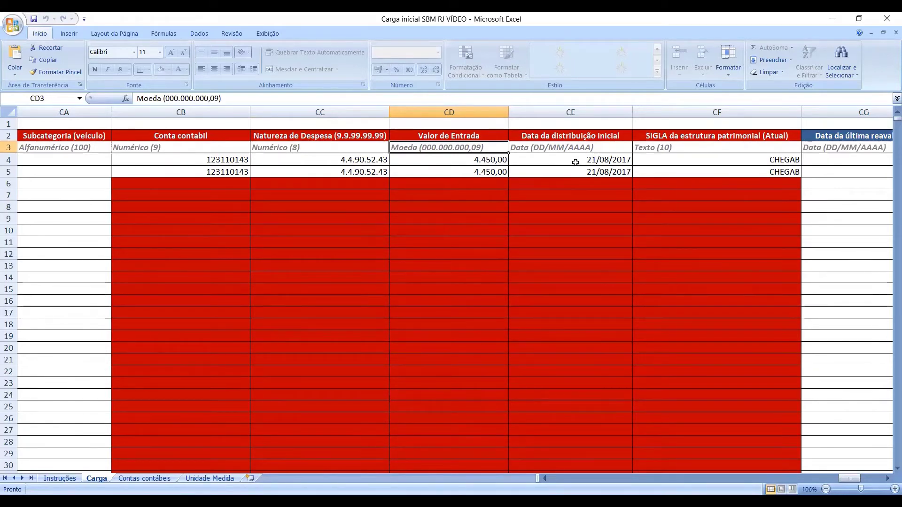
pyautogui.click(729, 159)
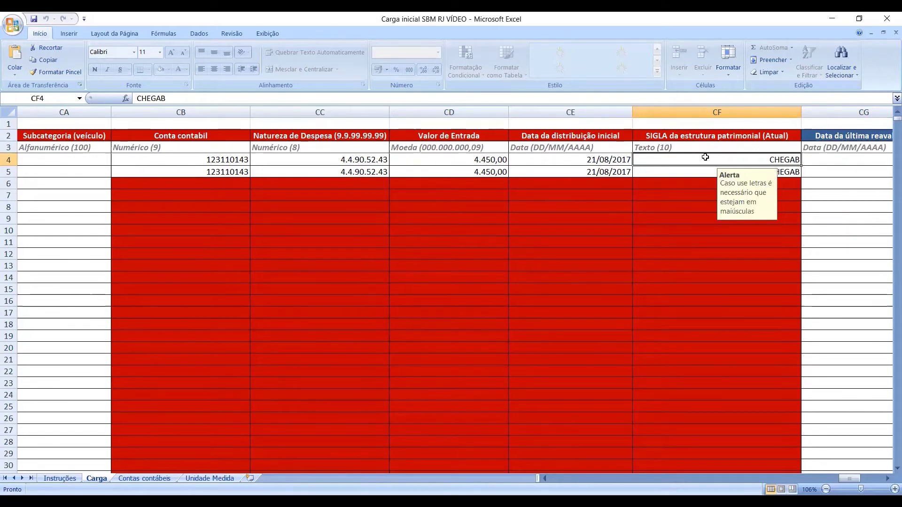
pyautogui.click(685, 177)
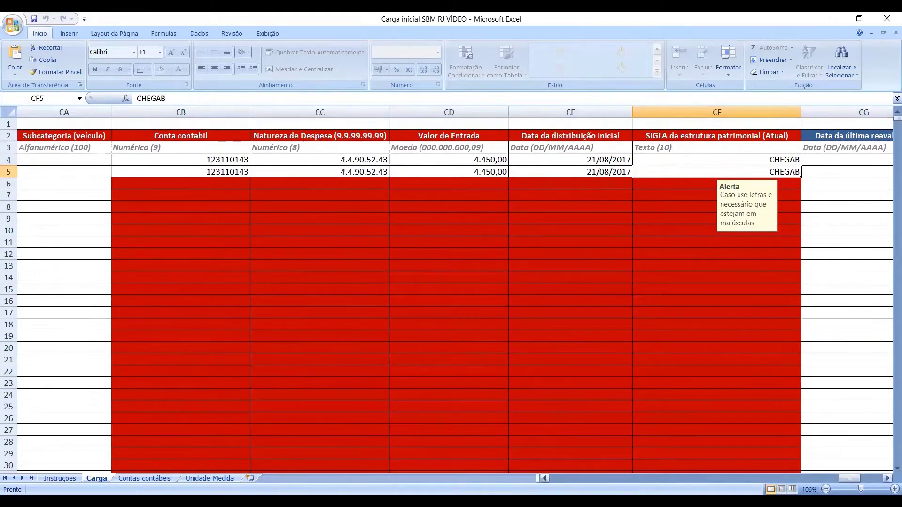
# Inspect the required format of Vida útil total/meses and its sample entries in rows 4 and 5.
pyautogui.click(888, 478)
pyautogui.click(887, 478)
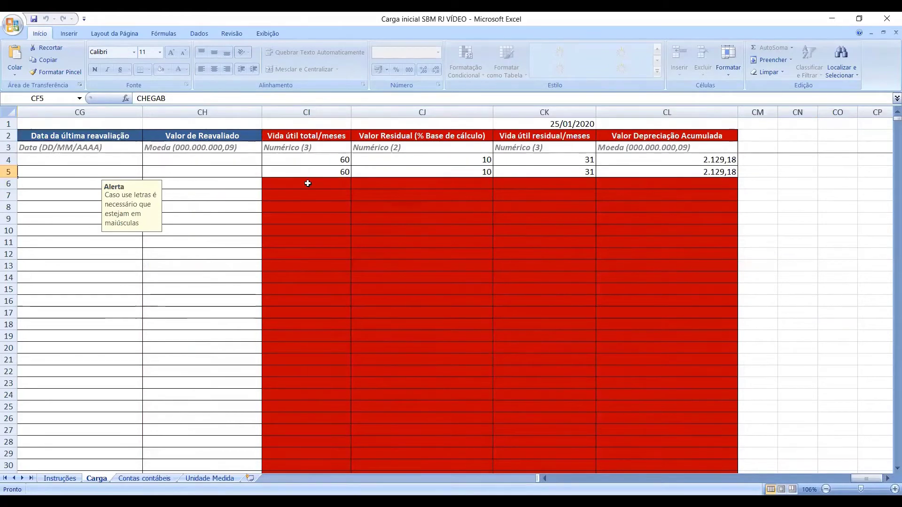
pyautogui.click(281, 147)
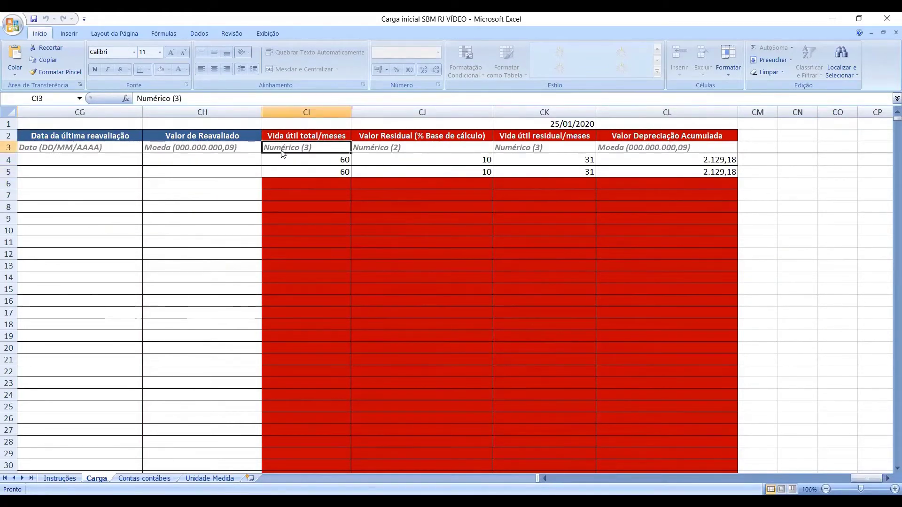
pyautogui.click(292, 163)
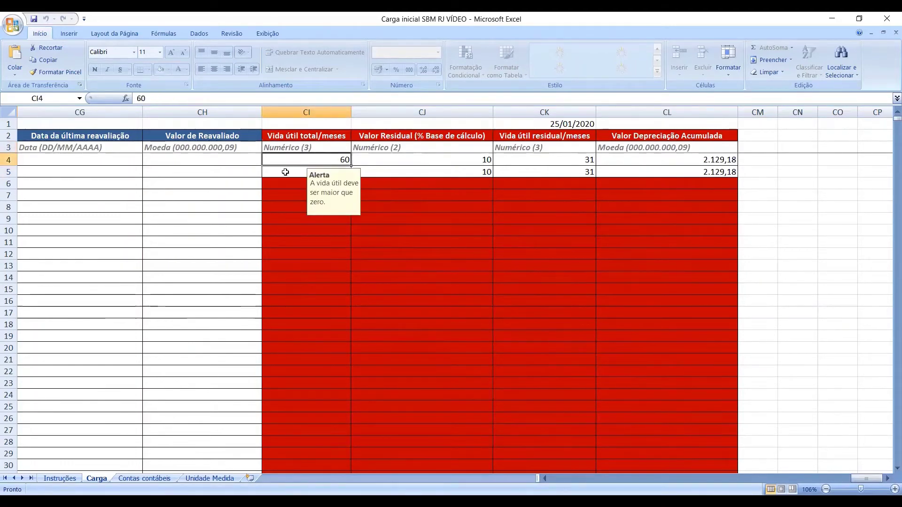
pyautogui.click(286, 173)
pyautogui.hotkey('ctrl', 'd')
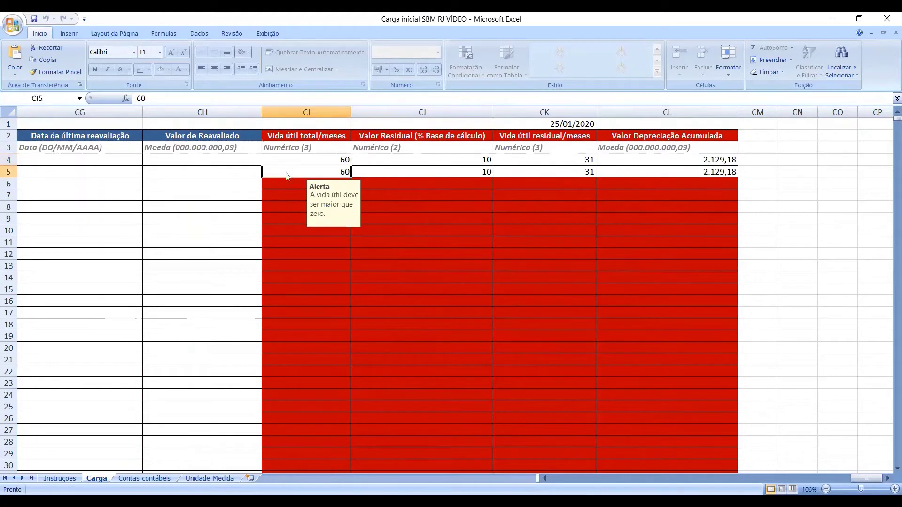
# Inspect the required format of Valor Residual (% Base de cálculo) and its sample entries in rows 4 and 5.
pyautogui.click(410, 159)
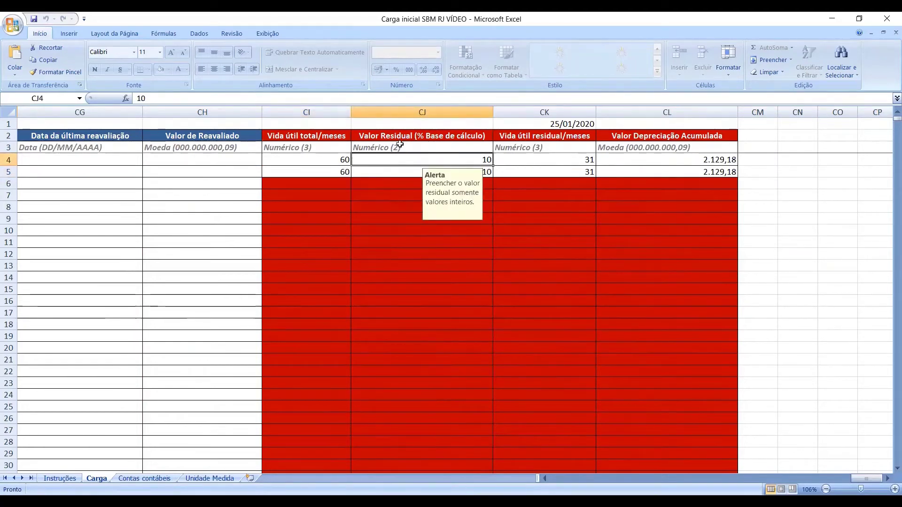
pyautogui.click(399, 147)
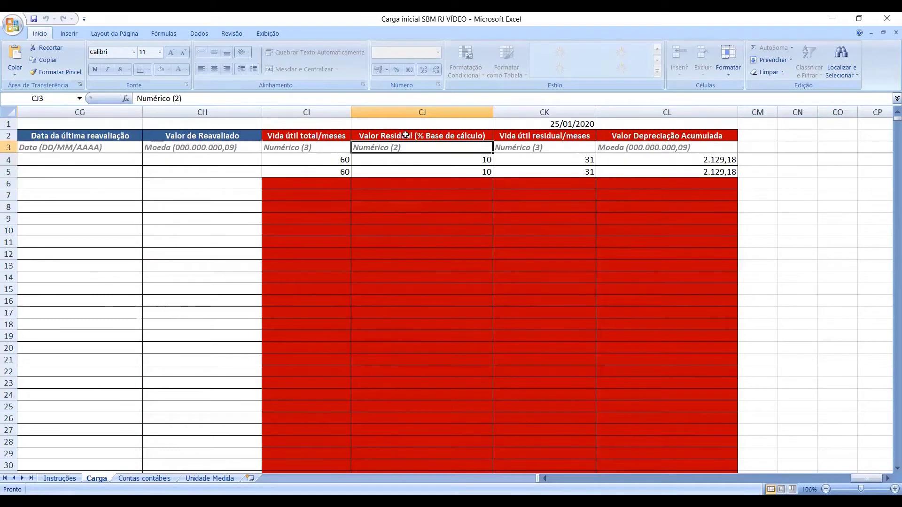
pyautogui.click(409, 162)
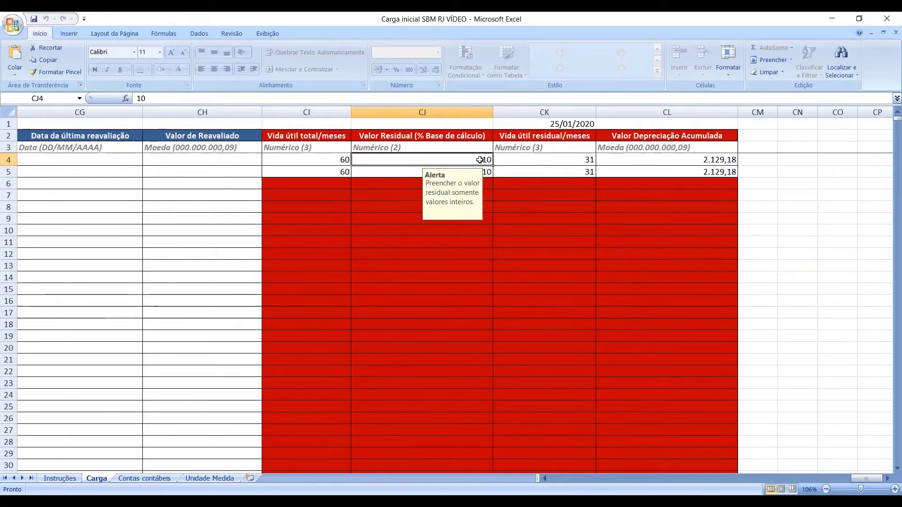
pyautogui.click(392, 170)
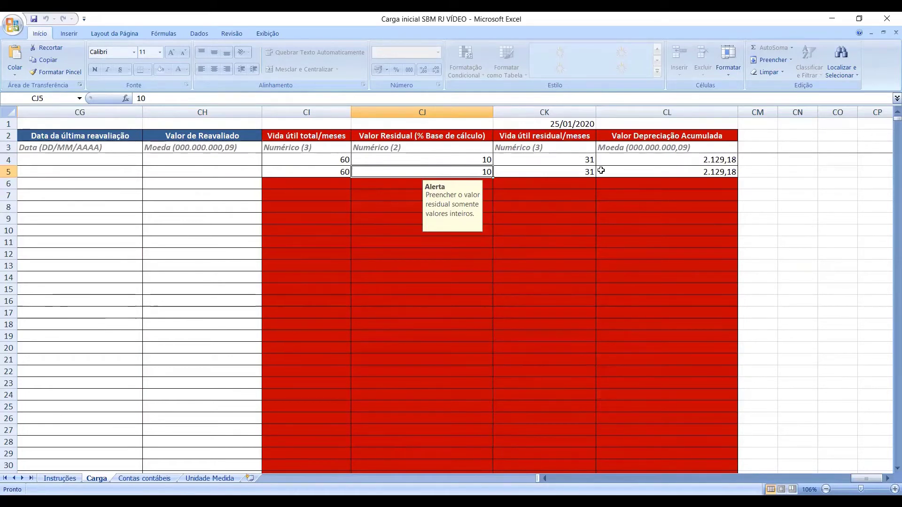
# Examine the Vida útil residual/meses formula in row 4 and the filled and empty cells of Valor Depreciação Acumulada.
pyautogui.click(568, 159)
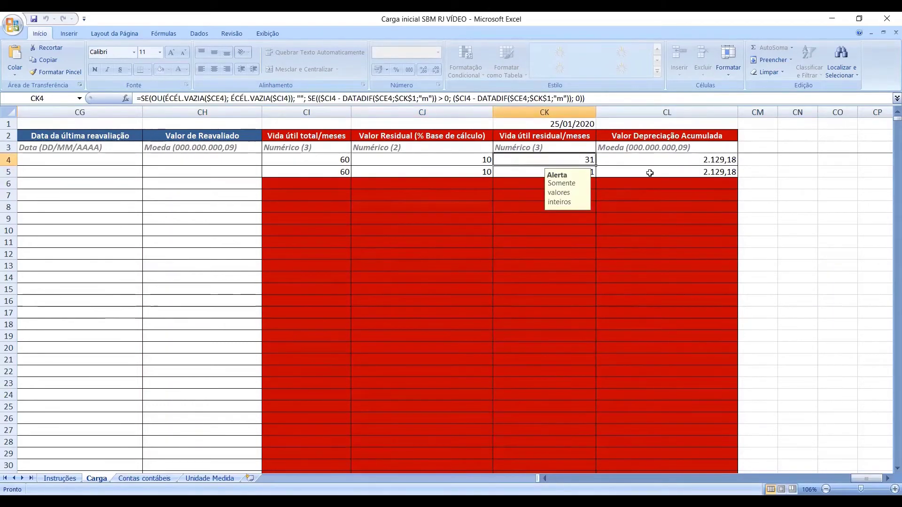
pyautogui.click(668, 157)
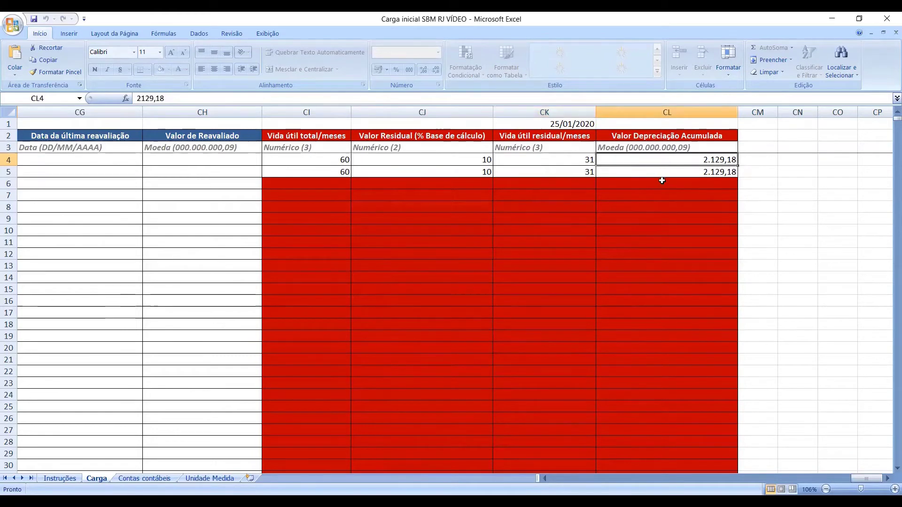
pyautogui.click(662, 182)
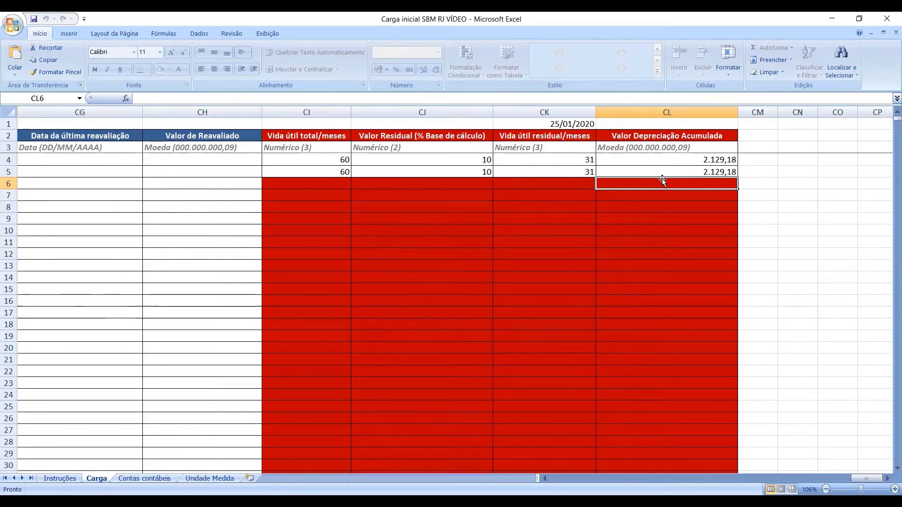
pyautogui.click(700, 241)
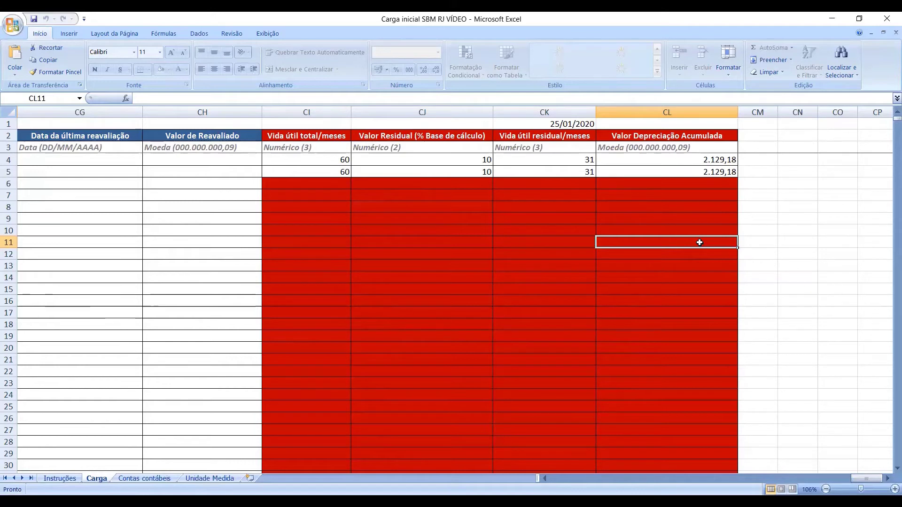
pyautogui.click(647, 184)
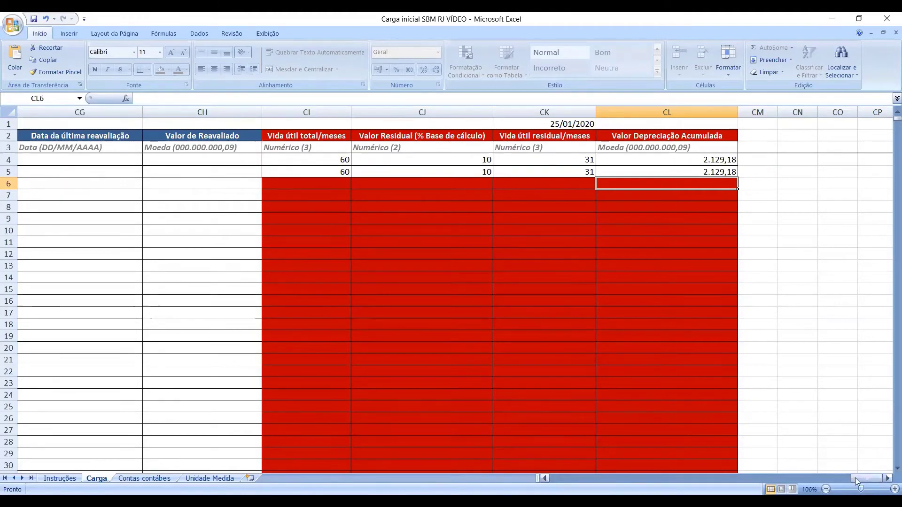
# Return to the first columns and review the headers from Quantidade (Decimal) through Processo in row 2.
pyautogui.moveTo(872, 477); pyautogui.dragTo(566, 478)
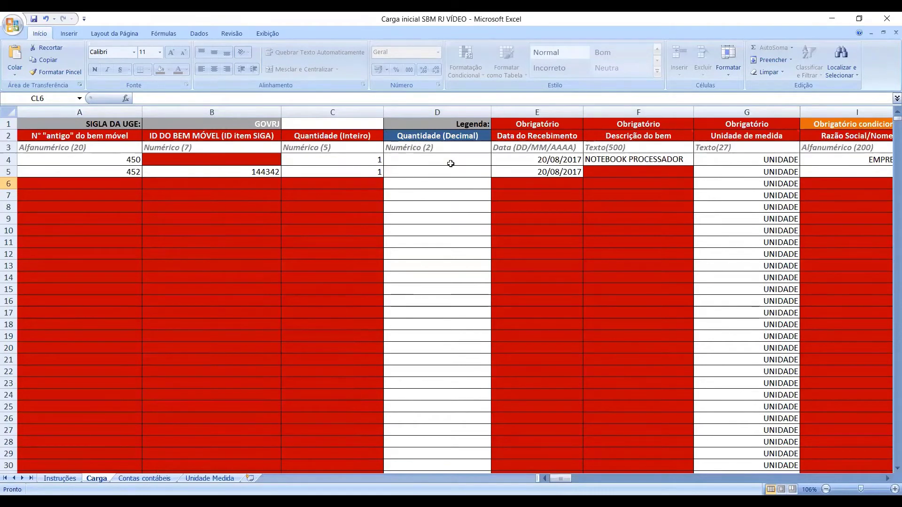
pyautogui.click(457, 135)
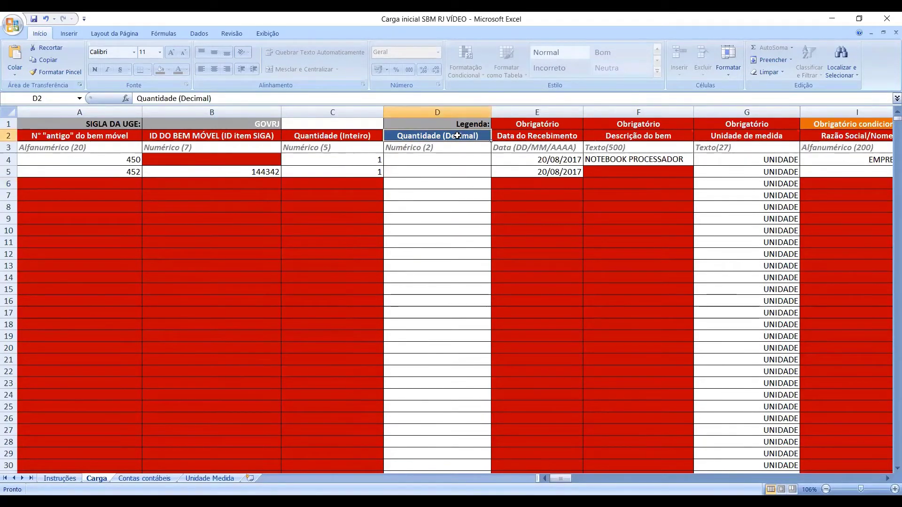
pyautogui.press('Right')
pyautogui.press('Right')
pyautogui.press('Right')
pyautogui.press('Right')
pyautogui.press('Right')
pyautogui.press('Right')
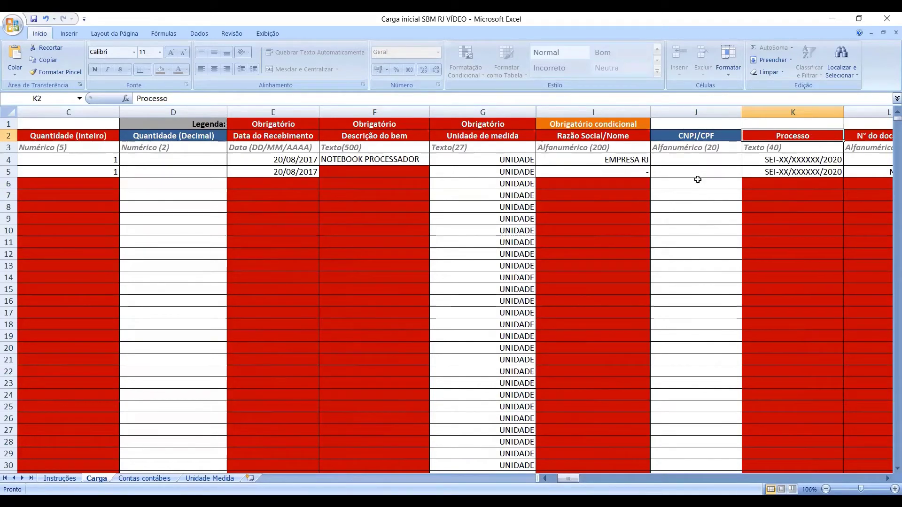
# Review the row 2 headers from CNPJ/CPF through Área solicitante, including Observações, Contrato and the contract validity dates.
pyautogui.click(700, 136)
pyautogui.press('Right')
pyautogui.press('Right')
pyautogui.press('Right')
pyautogui.press('Right')
pyautogui.press('Right')
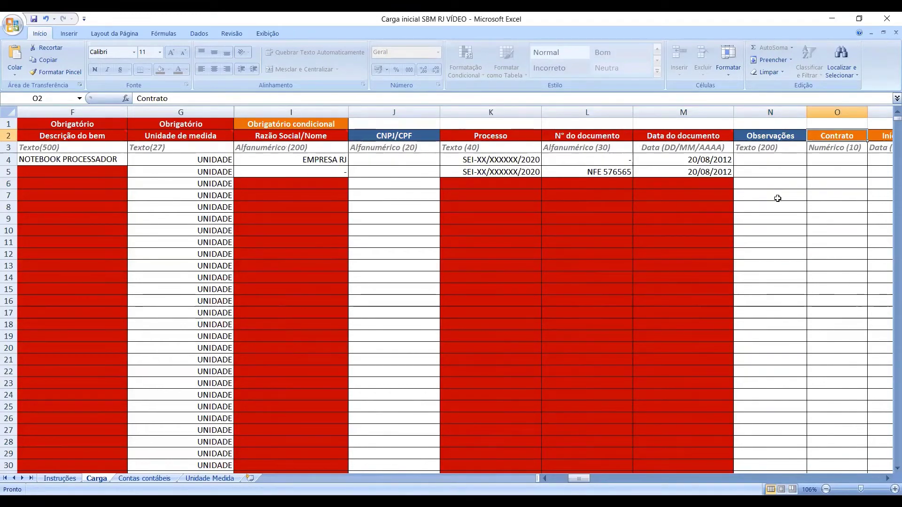
pyautogui.press('Right')
pyautogui.press('Right')
pyautogui.press('Right')
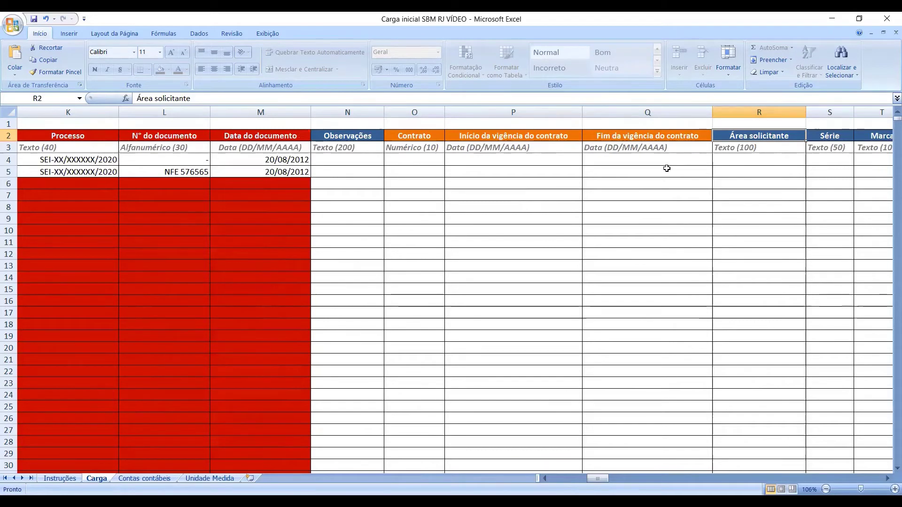
# Check the row 4 cells of Área solicitante and Série, and review the Marca and Data de validade columns.
pyautogui.click(750, 161)
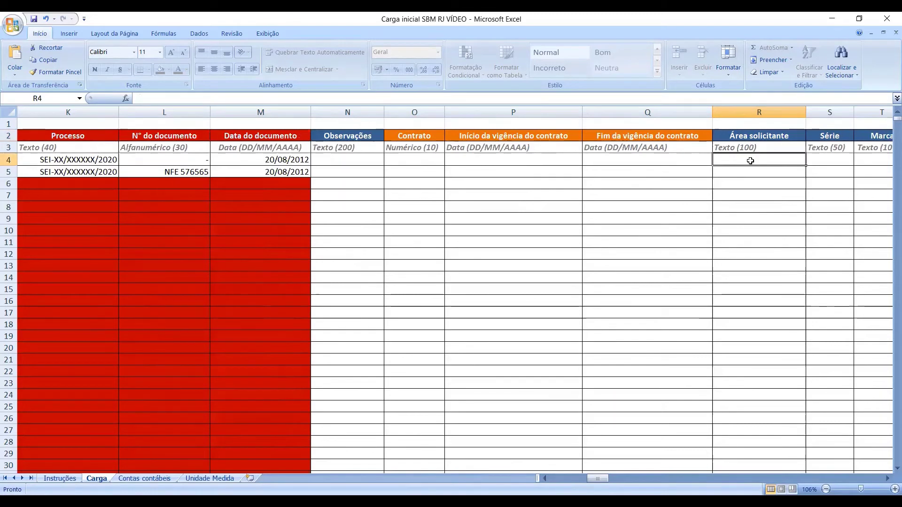
pyautogui.press('Tab')
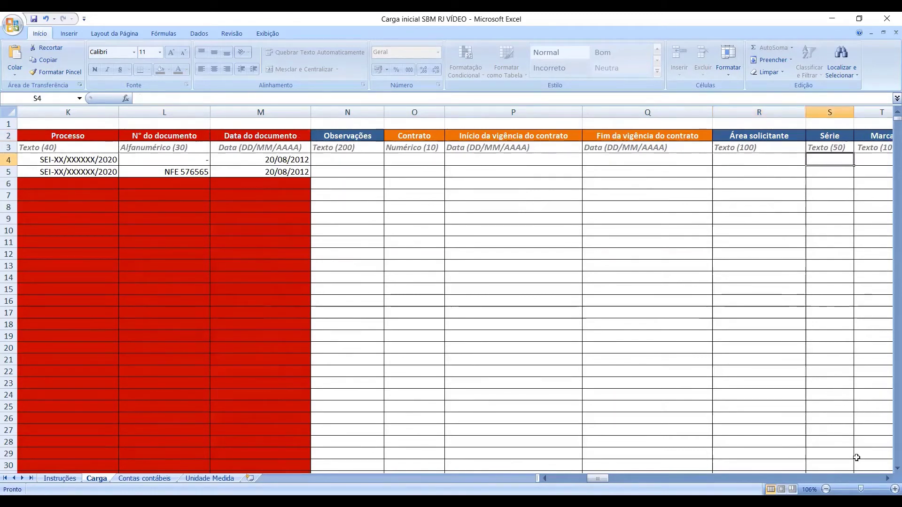
pyautogui.click(888, 479)
pyautogui.click(888, 478)
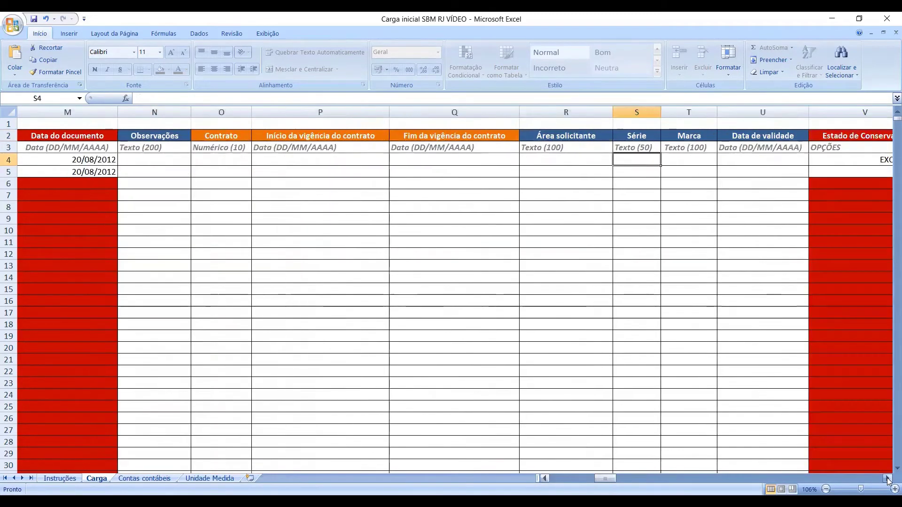
pyautogui.click(887, 479)
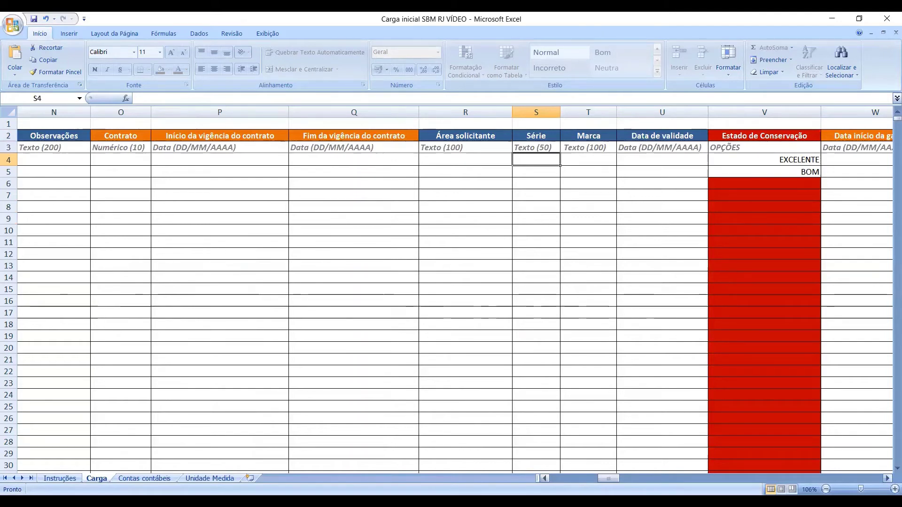
# Review the warranty and Recorrência columns and inspect the input hint of Recorrência (Tipo) in row 4.
pyautogui.click(887, 479)
pyautogui.click(887, 478)
pyautogui.click(887, 478)
pyautogui.click(887, 479)
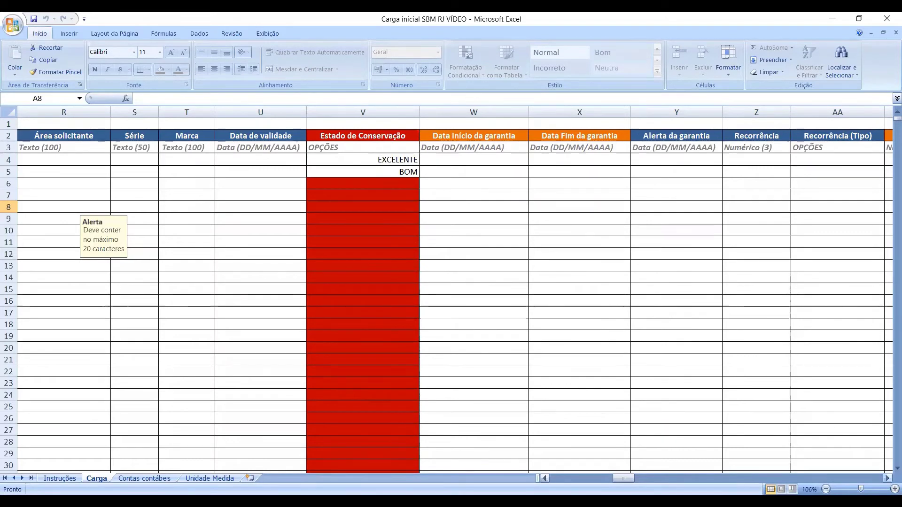
pyautogui.click(887, 478)
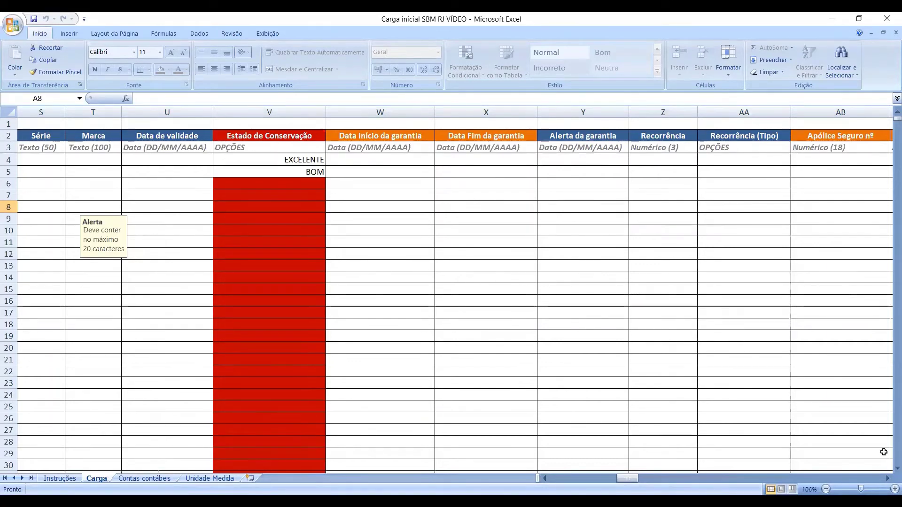
pyautogui.click(886, 479)
pyautogui.click(887, 478)
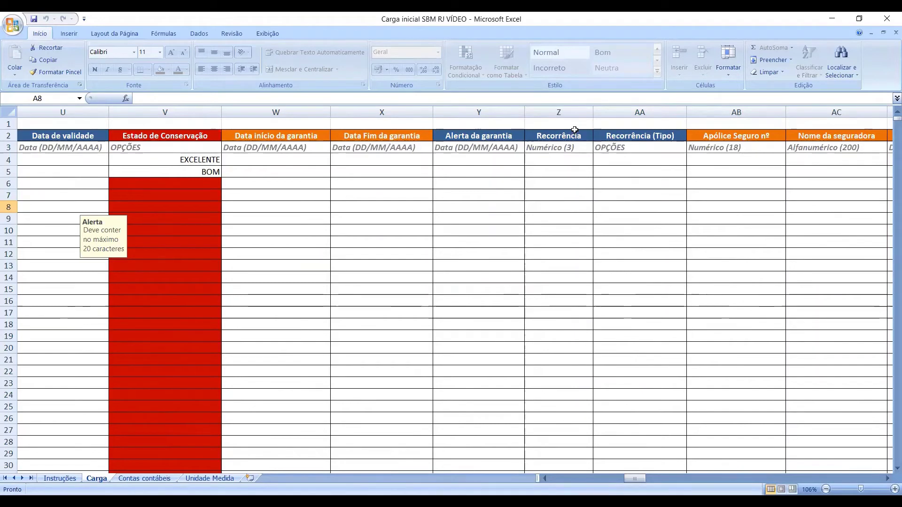
pyautogui.click(663, 160)
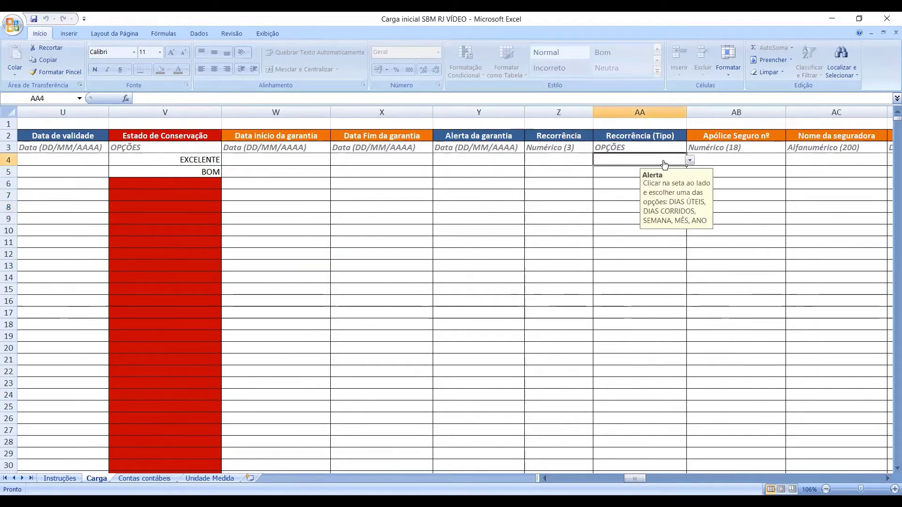
# Check the option list of Recorrência (Tipo) in AA4 and review the insurance columns from Apólice Seguro nº through Valor Franquia.
pyautogui.click(690, 161)
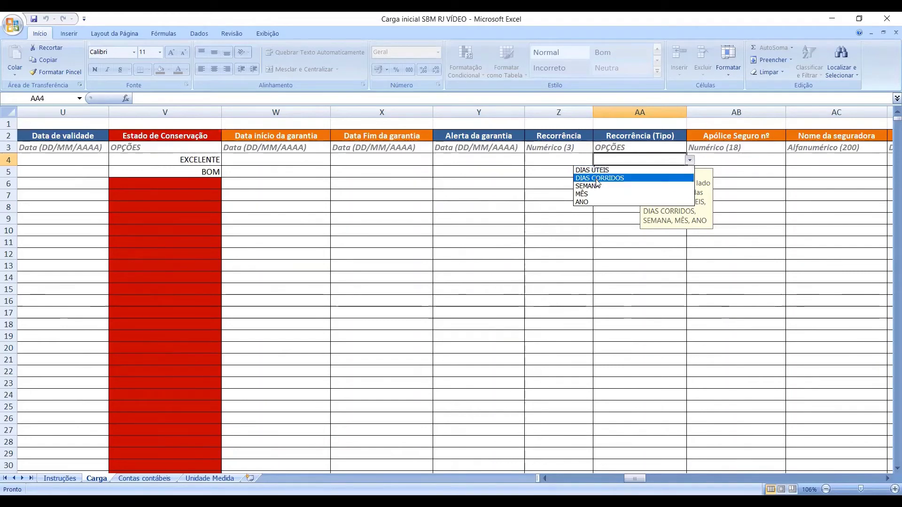
pyautogui.click(747, 180)
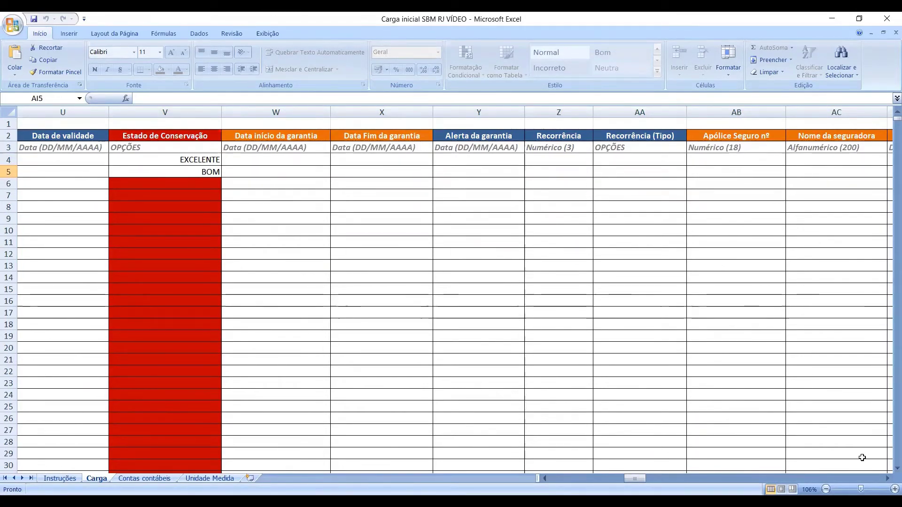
pyautogui.click(888, 478)
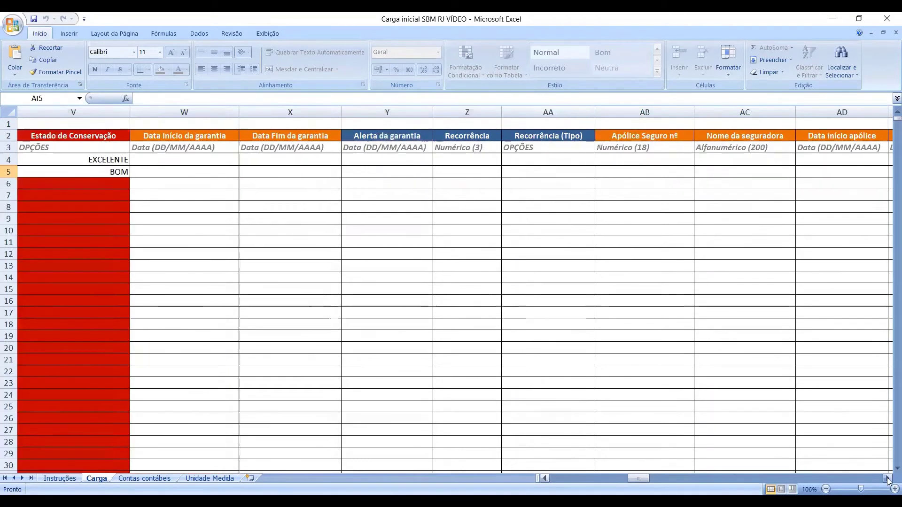
pyautogui.click(887, 478)
pyautogui.click(887, 478)
pyautogui.click(887, 479)
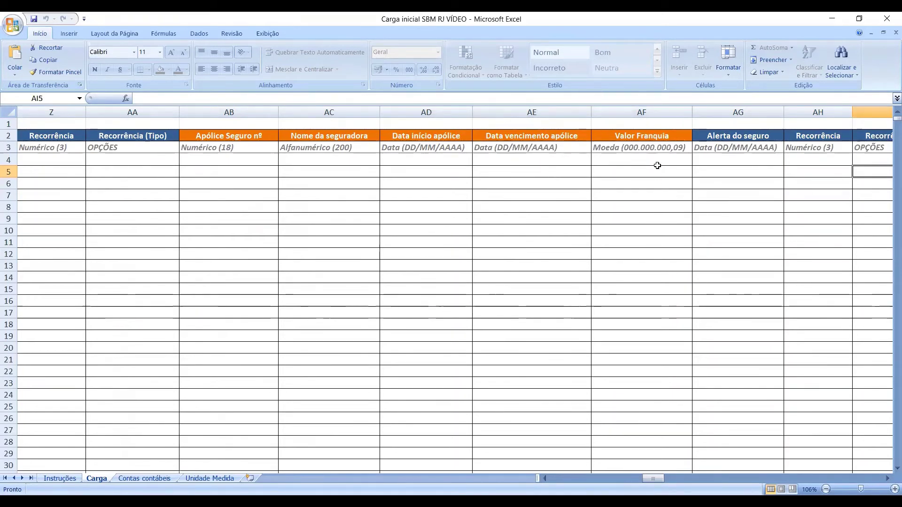
# Review Alerta do seguro and its Recorrência column, and inspect the option list of Recorrência (Tipo) in AI4.
pyautogui.click(888, 479)
pyautogui.click(888, 479)
pyautogui.click(889, 480)
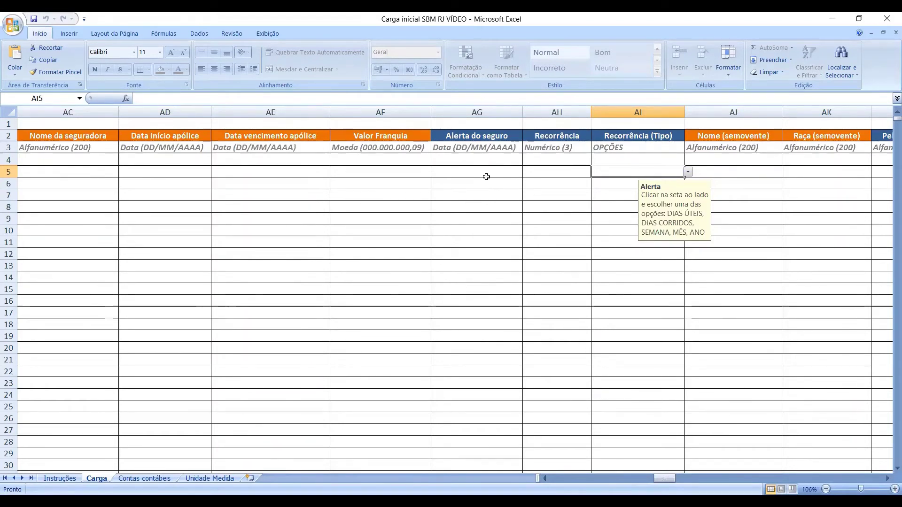
pyautogui.click(559, 160)
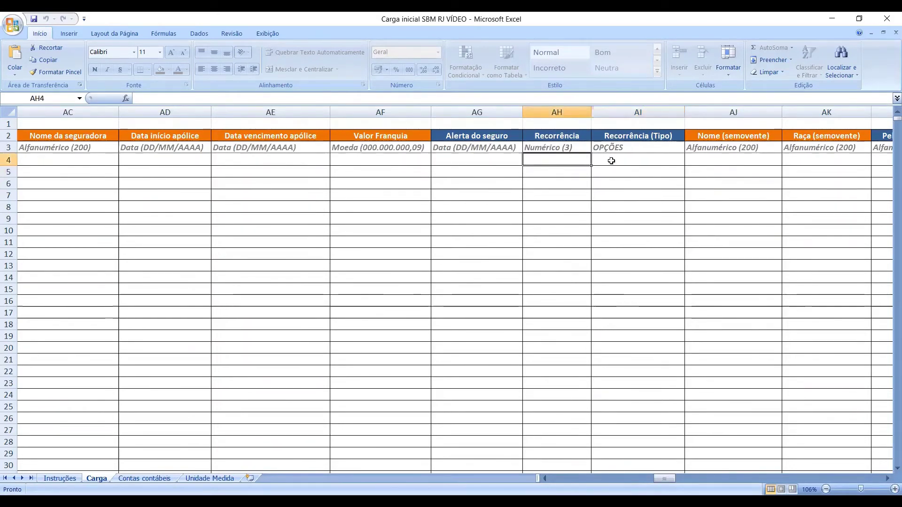
pyautogui.click(628, 162)
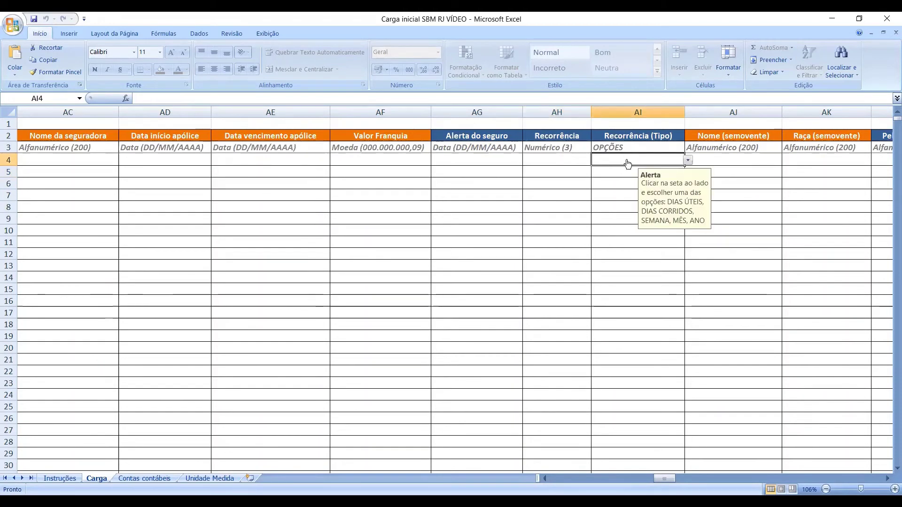
pyautogui.click(688, 161)
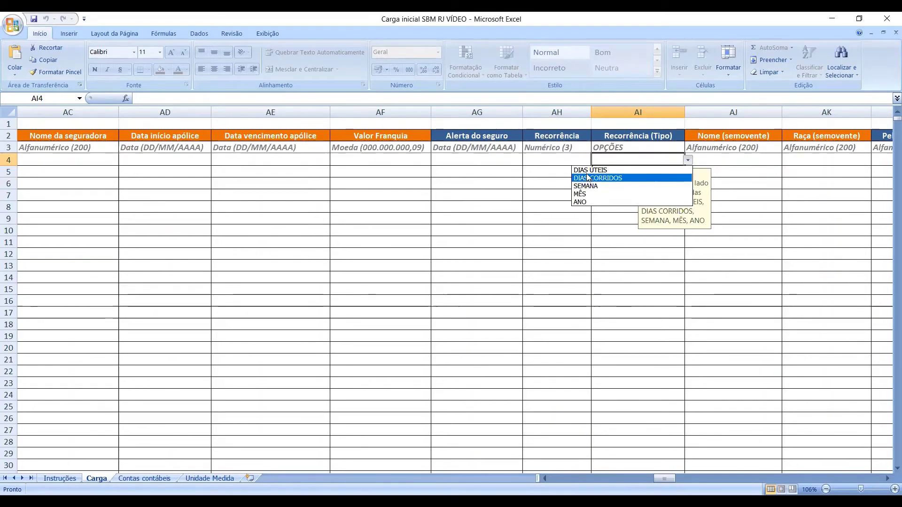
pyautogui.click(631, 236)
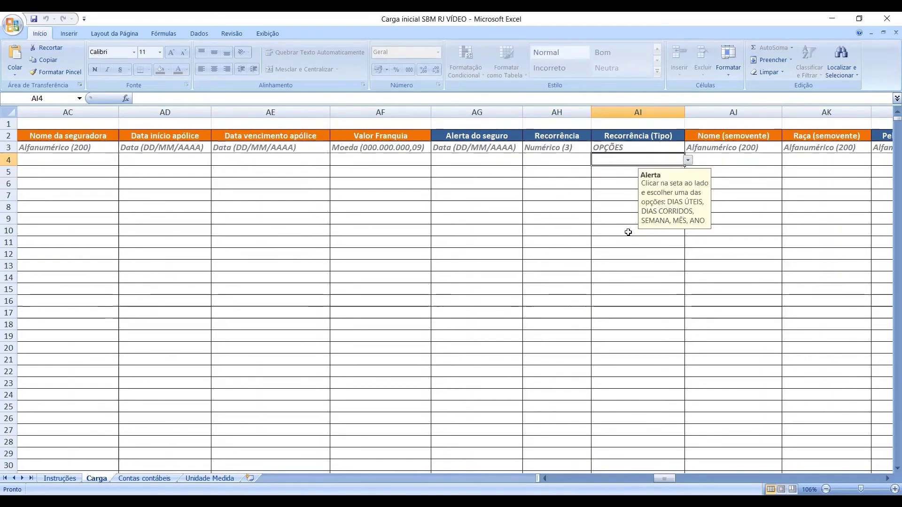
pyautogui.click(630, 235)
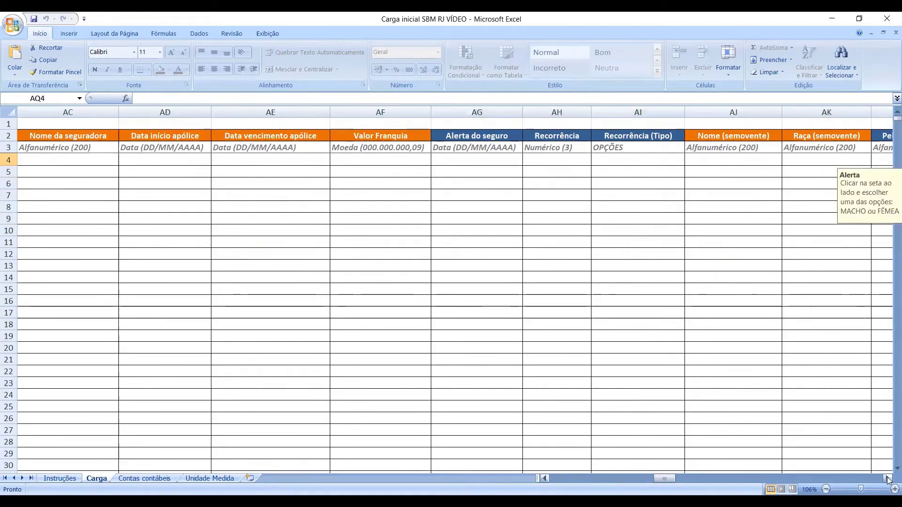
# Review the semovente columns from Nome and Raça through Pelagem, Resenha, Registro and Data de nascimento.
pyautogui.click(888, 478)
pyautogui.click(888, 478)
pyautogui.click(888, 478)
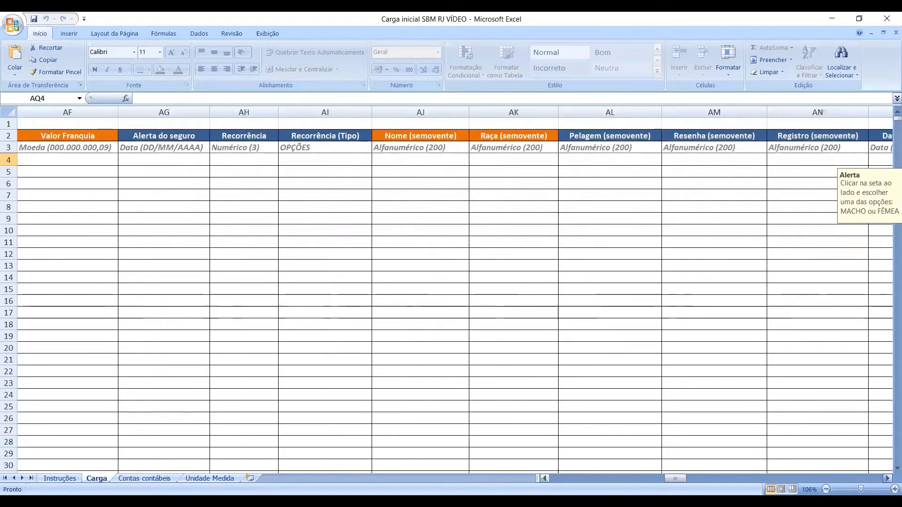
pyautogui.click(888, 478)
pyautogui.click(887, 478)
pyautogui.click(887, 478)
pyautogui.click(887, 478)
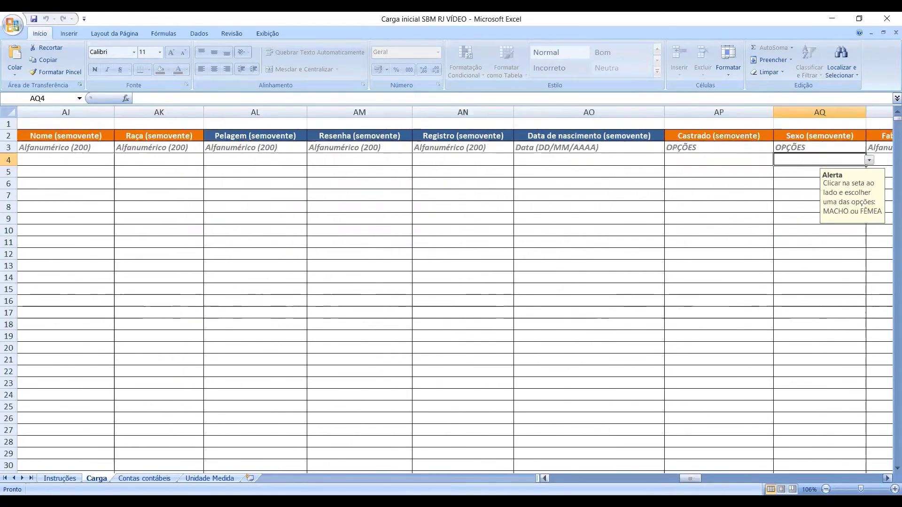
pyautogui.click(887, 479)
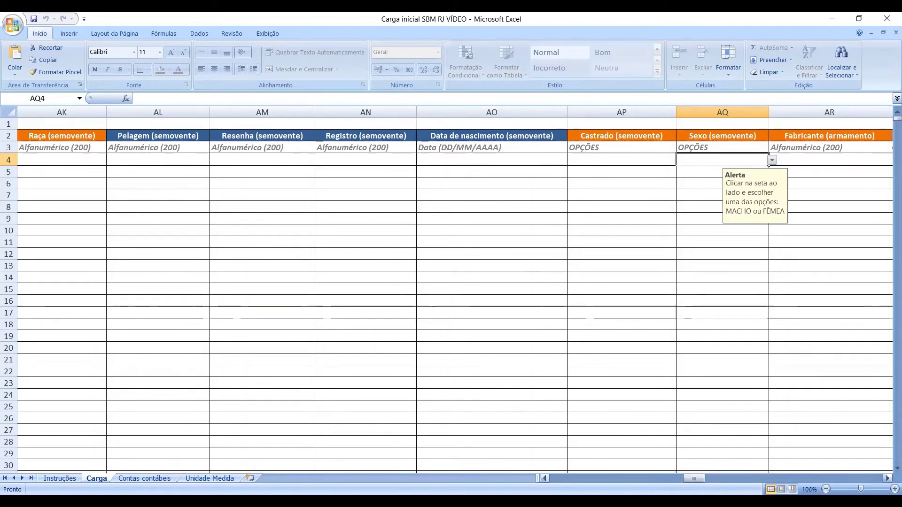
pyautogui.click(545, 478)
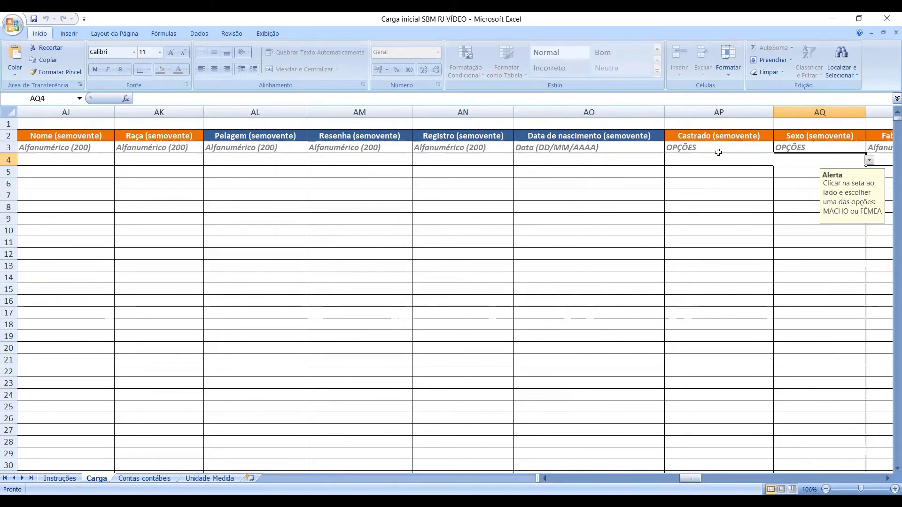
# Inspect the row 4 option lists of Castrado (semovente) and Sexo (semovente) without choosing a value.
pyautogui.click(690, 160)
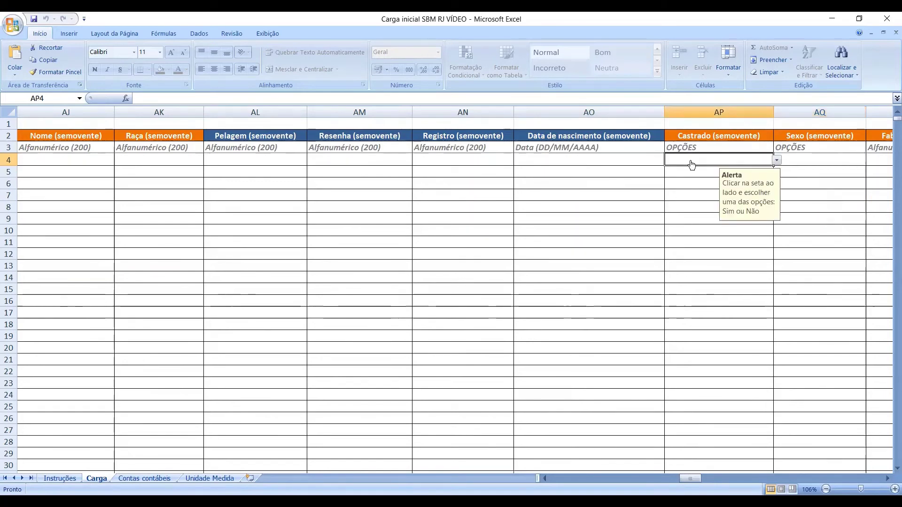
pyautogui.click(776, 161)
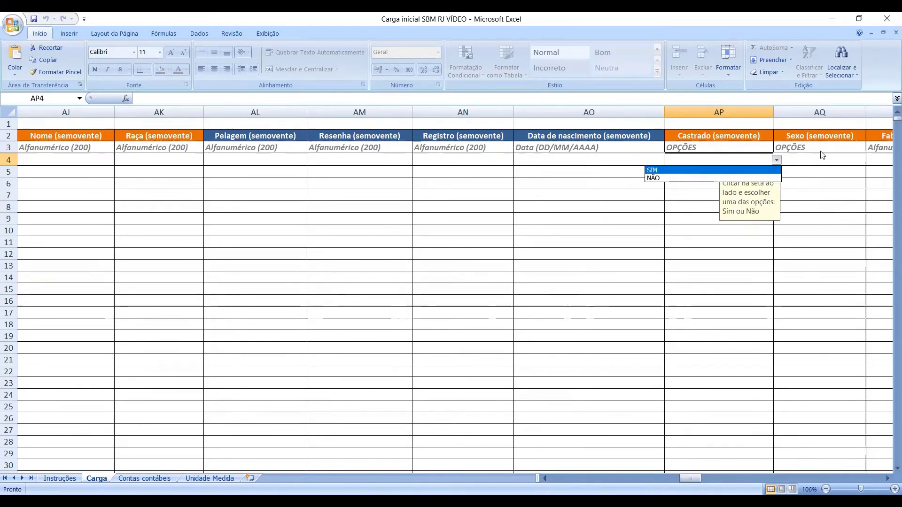
pyautogui.click(800, 158)
pyautogui.click(800, 158)
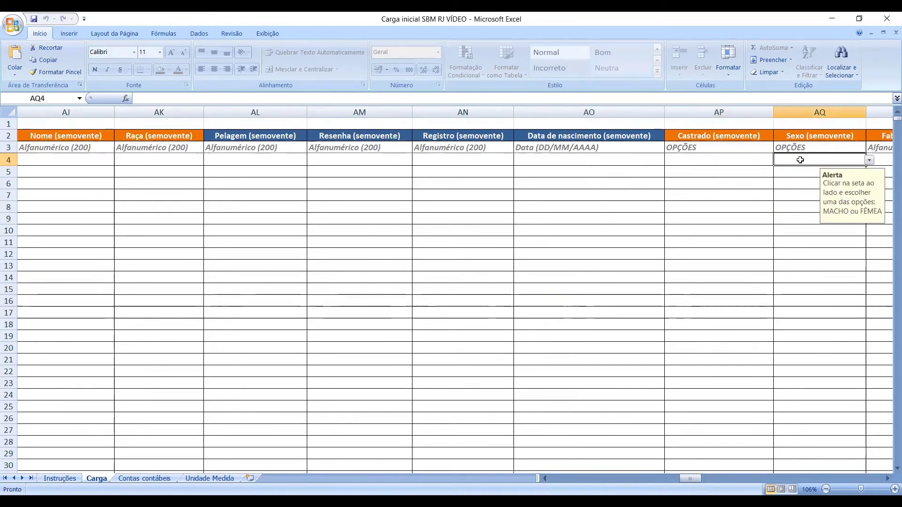
pyautogui.click(869, 160)
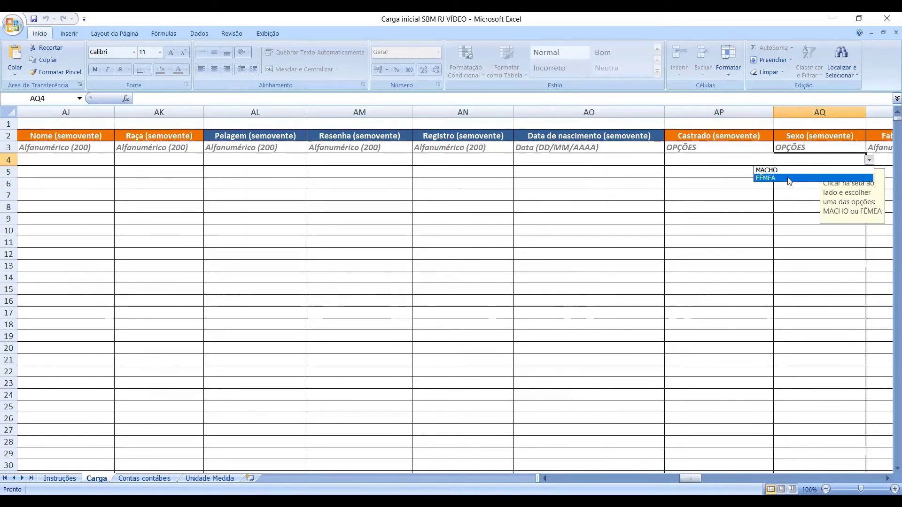
pyautogui.press('Escape')
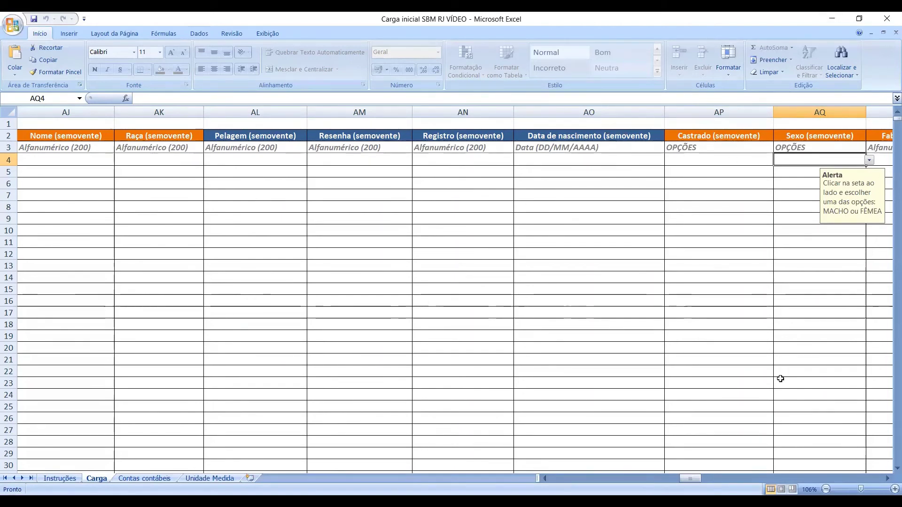
# Review the armamento columns Fabricante, Funcionamento, Calibre, Modelo and Série in rows 2 and 3.
pyautogui.click(887, 478)
pyautogui.click(887, 478)
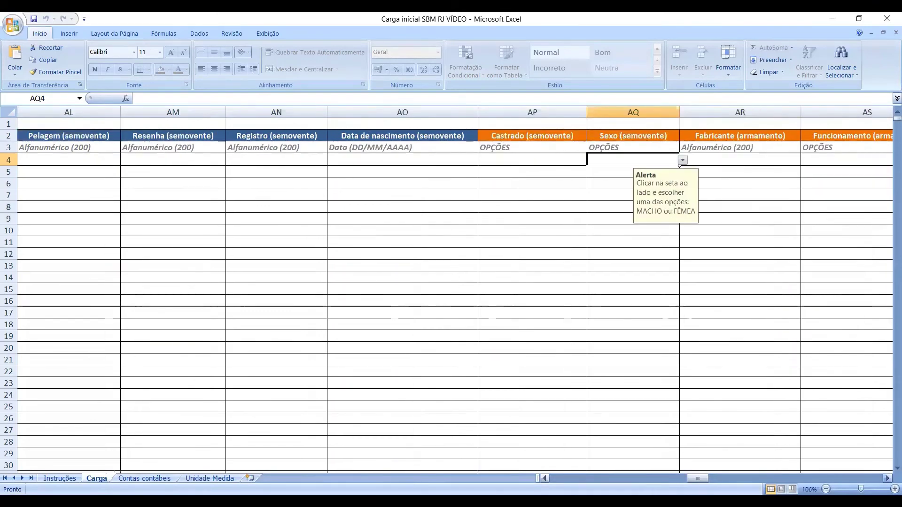
pyautogui.click(887, 478)
pyautogui.click(888, 478)
pyautogui.click(887, 478)
pyautogui.click(887, 478)
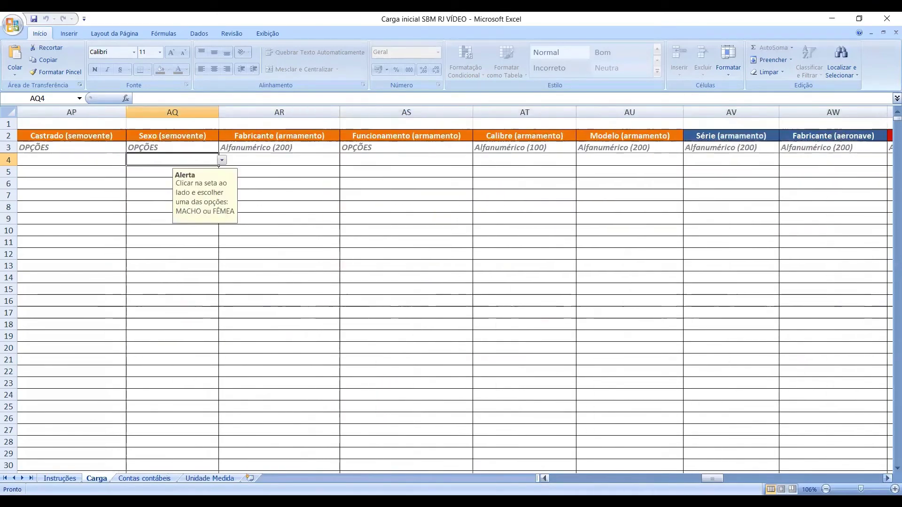
pyautogui.click(887, 478)
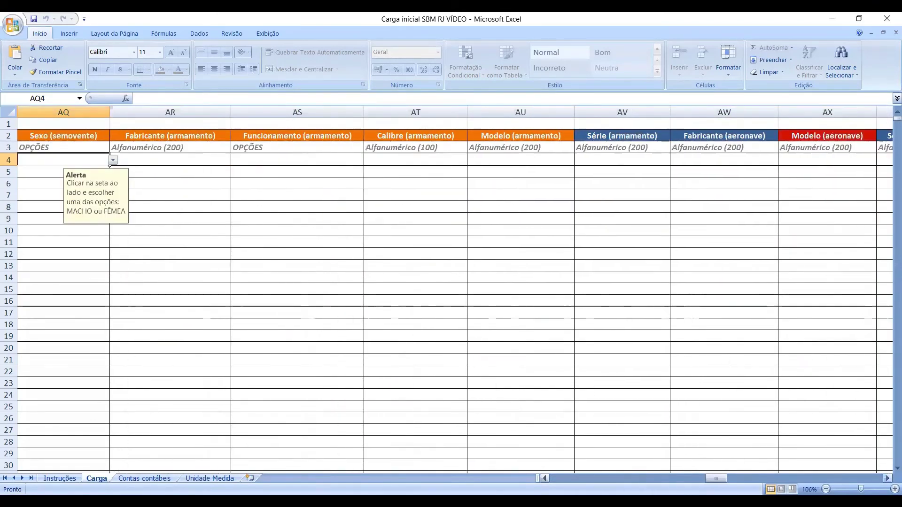
pyautogui.click(887, 478)
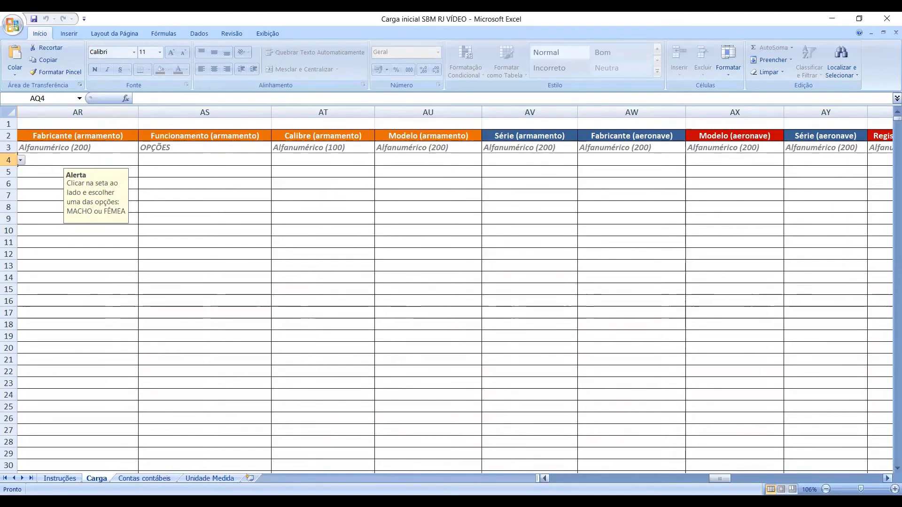
# Review the aeronave columns from Fabricante and Modelo through Autonomia de Voo and Quantidade de Passageiros.
pyautogui.click(888, 479)
pyautogui.click(887, 479)
pyautogui.click(887, 479)
pyautogui.click(887, 478)
pyautogui.click(887, 479)
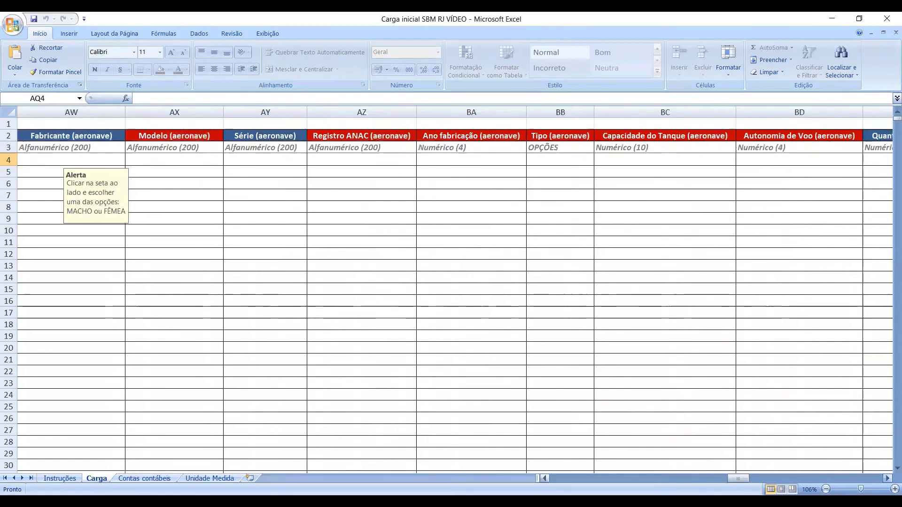
pyautogui.click(56, 195)
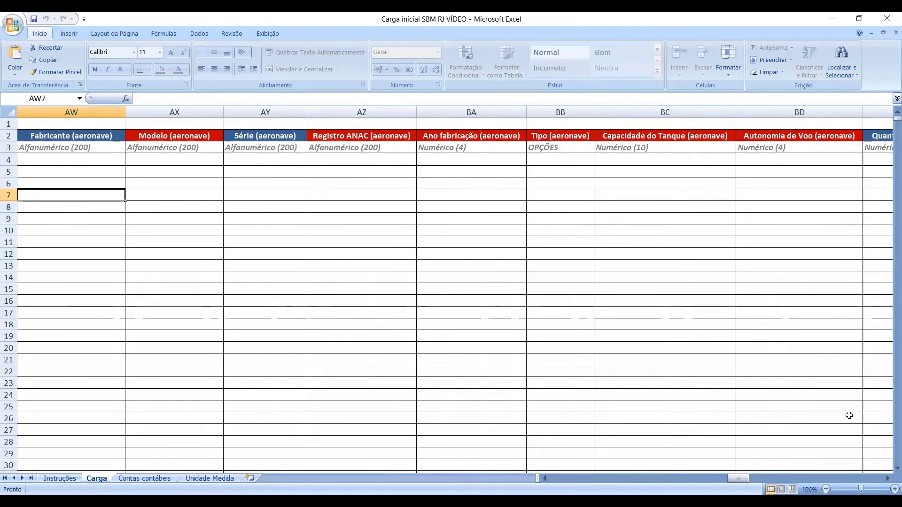
pyautogui.click(888, 478)
pyautogui.click(888, 478)
pyautogui.click(887, 479)
pyautogui.click(887, 479)
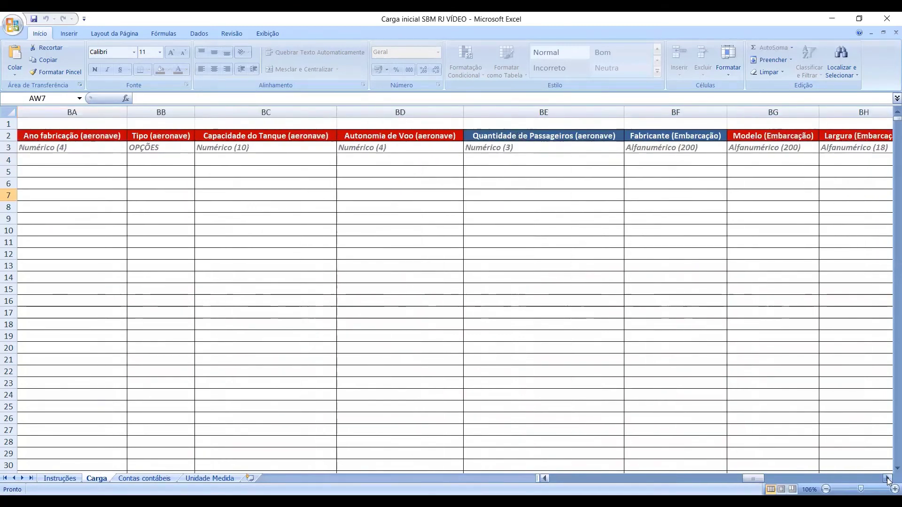
pyautogui.click(887, 479)
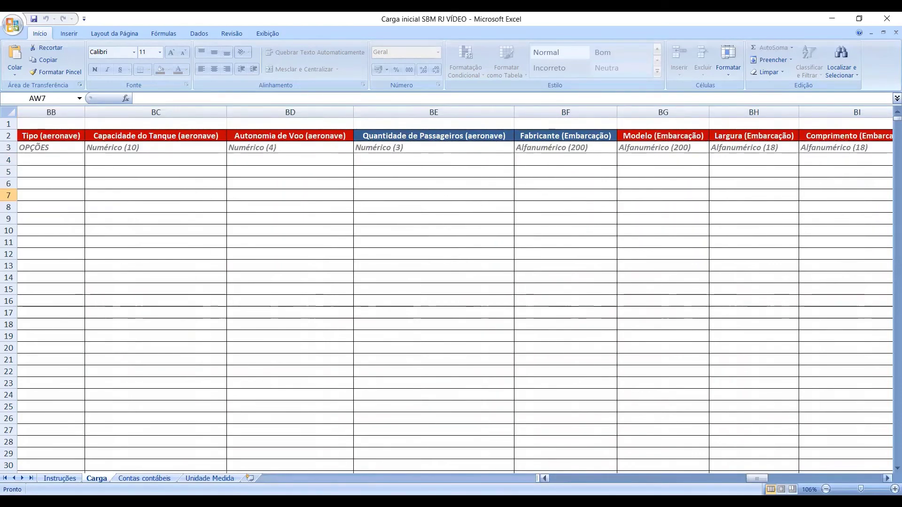
# Review the Embarcação columns from Fabricante and Modelo through the dimensions, Motor, Velocidade and Nome.
pyautogui.click(887, 478)
pyautogui.click(887, 478)
pyautogui.click(887, 478)
pyautogui.click(887, 479)
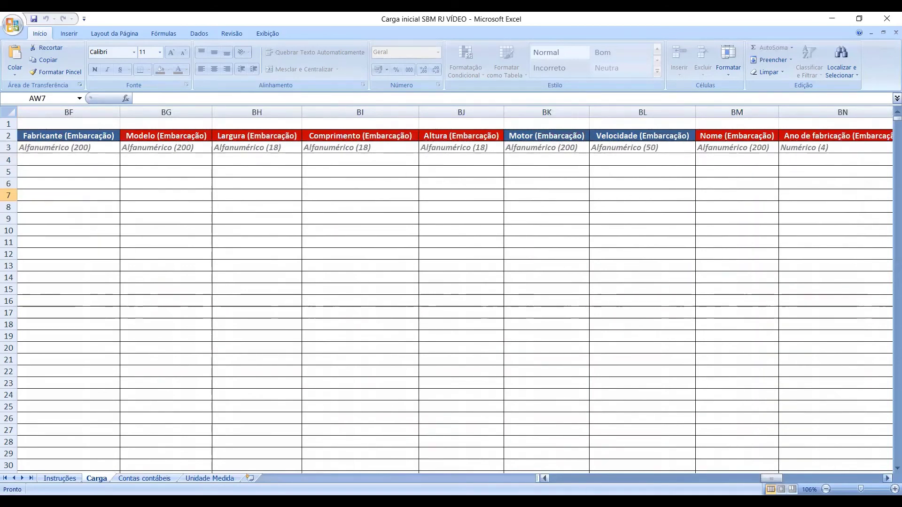
pyautogui.click(545, 479)
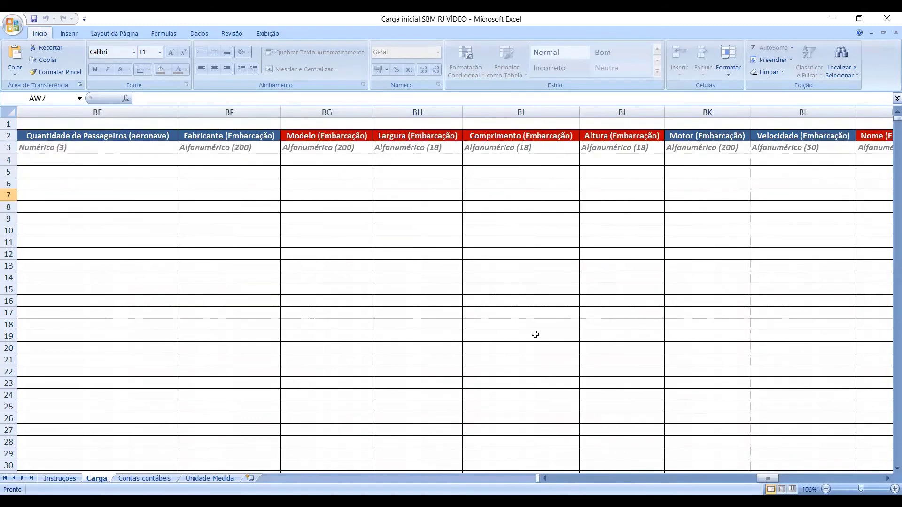
pyautogui.click(888, 478)
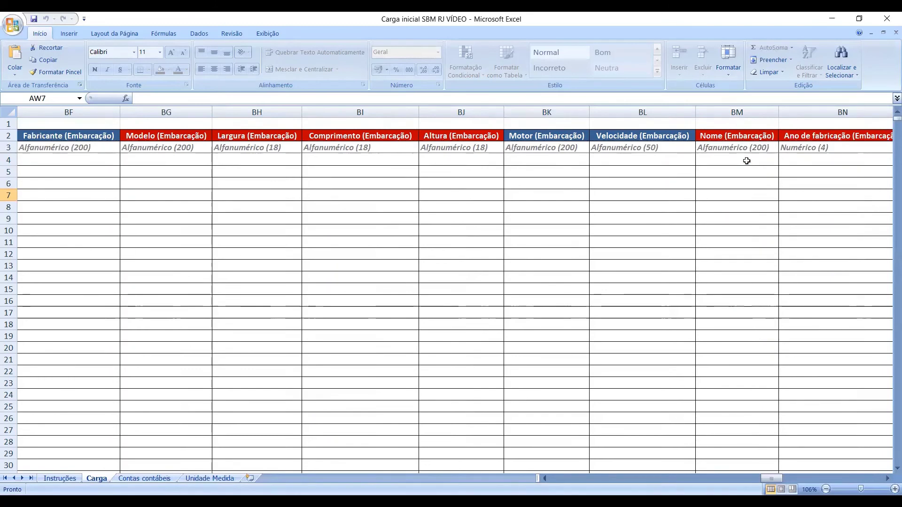
# Review the Embarcação columns Ano de fabricação, Tipo, Material do Casco and Quantidade de Passageiros.
pyautogui.click(887, 478)
pyautogui.click(887, 479)
pyautogui.click(887, 478)
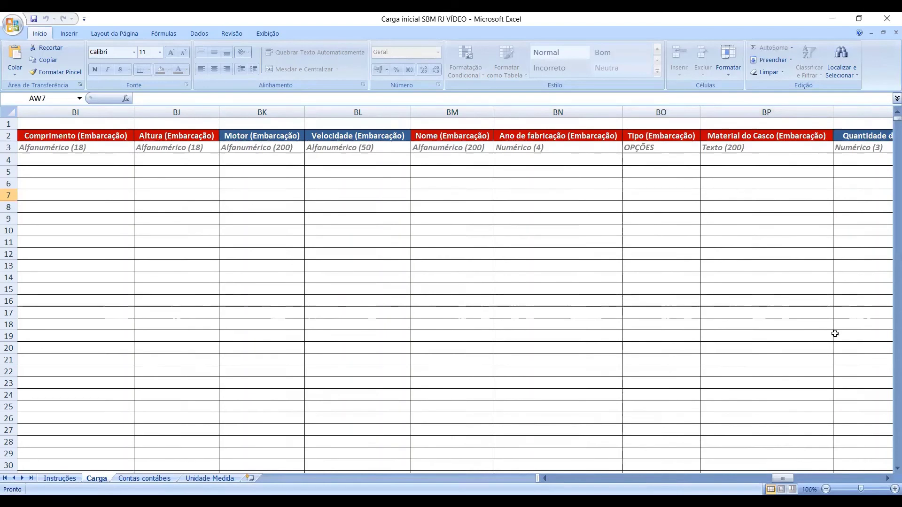
pyautogui.click(887, 478)
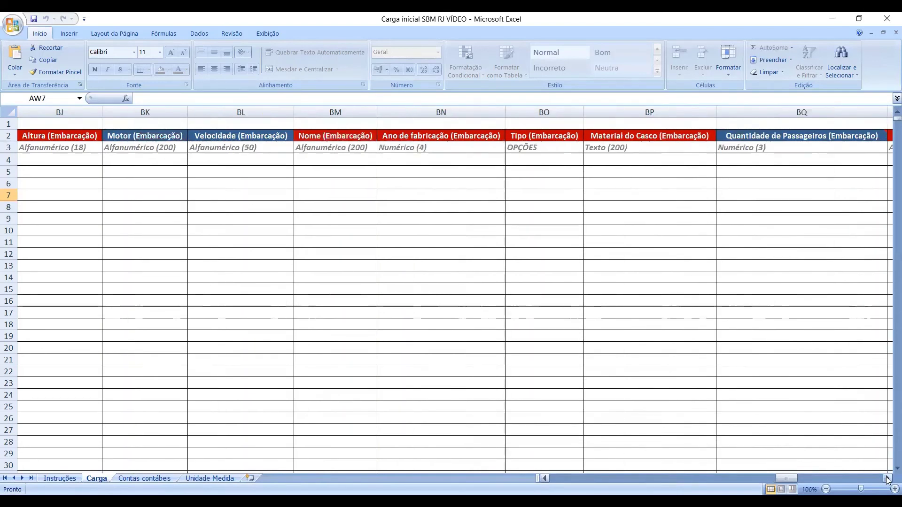
pyautogui.click(887, 478)
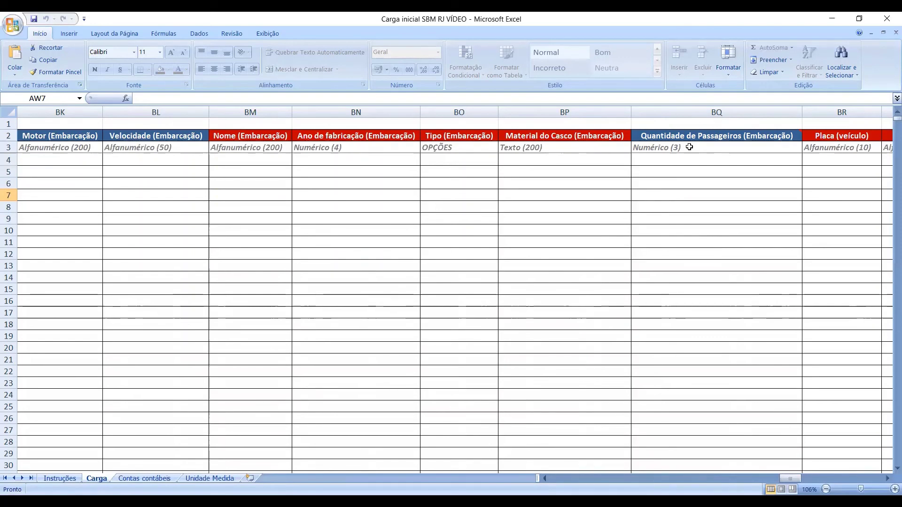
# Review the veículo columns from Placa, Chassi and Renavam through Quantidade de Passageiros, Categoria and Subcategoria.
pyautogui.click(888, 478)
pyautogui.click(888, 478)
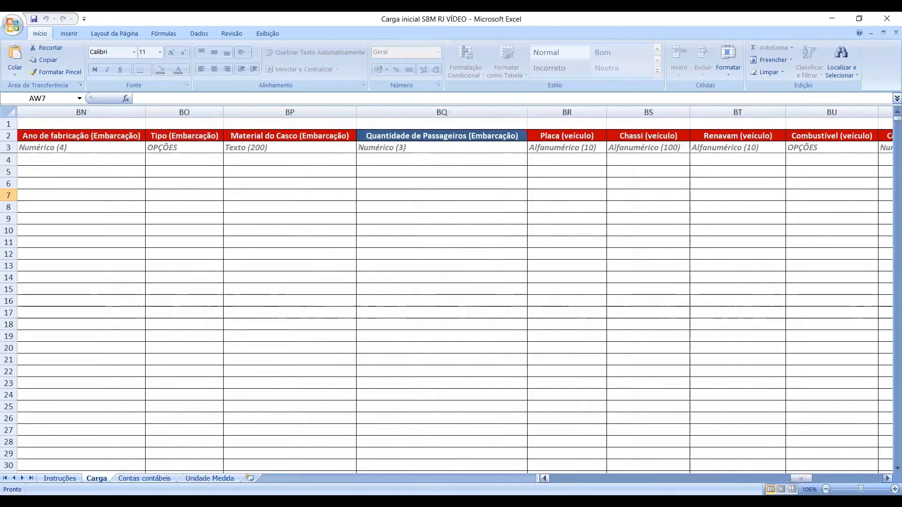
pyautogui.click(888, 478)
pyautogui.click(887, 478)
pyautogui.click(887, 479)
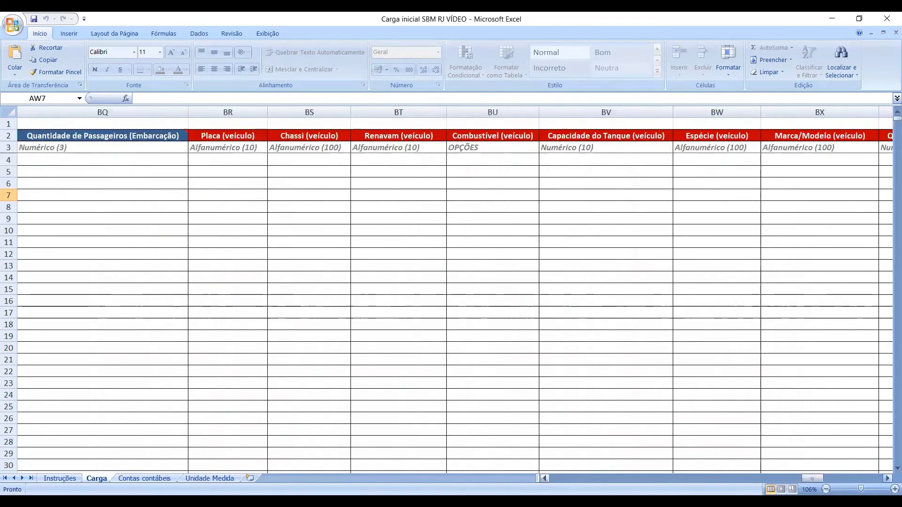
pyautogui.click(887, 478)
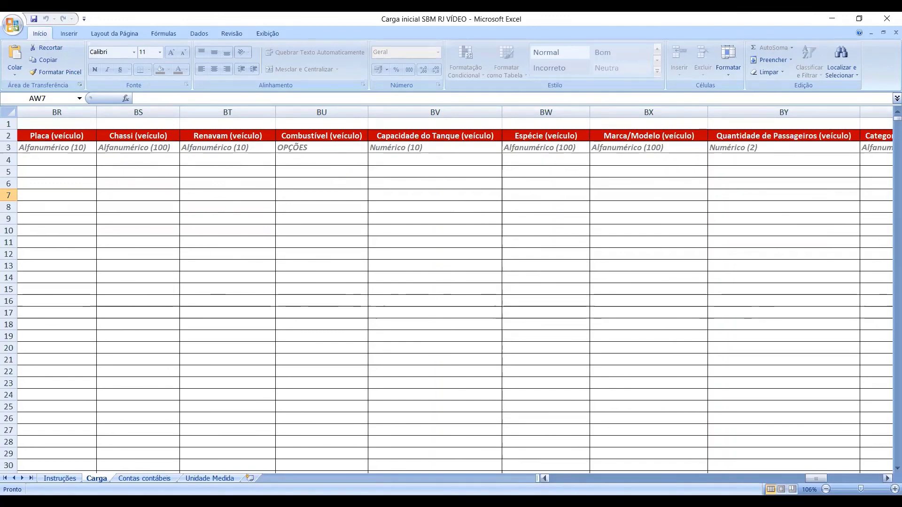
pyautogui.click(888, 478)
pyautogui.click(887, 478)
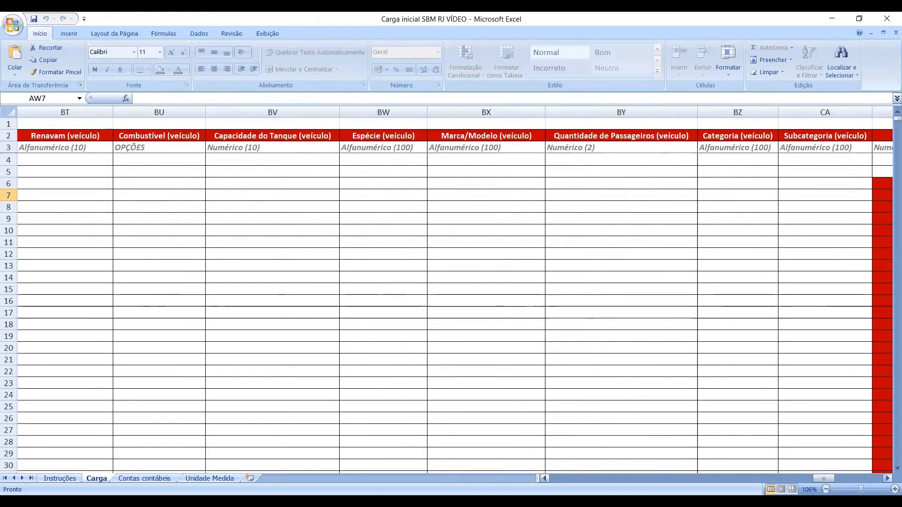
pyautogui.click(887, 478)
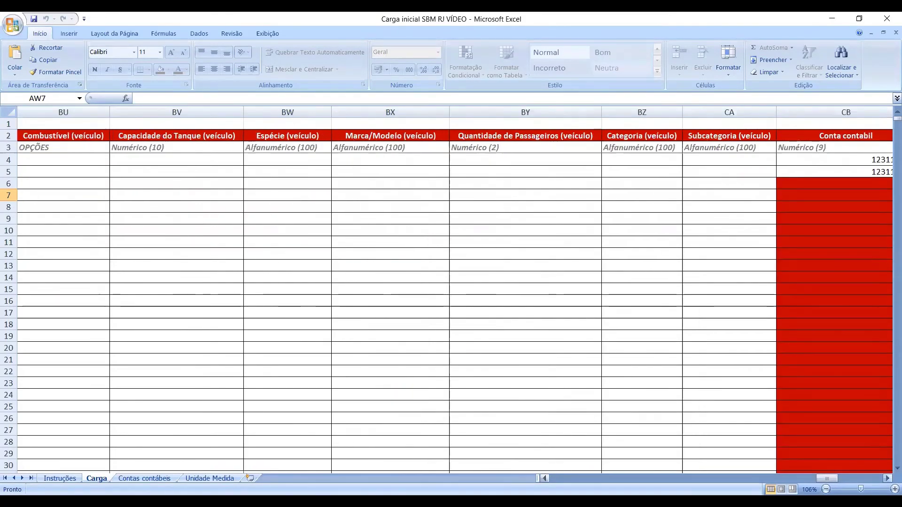